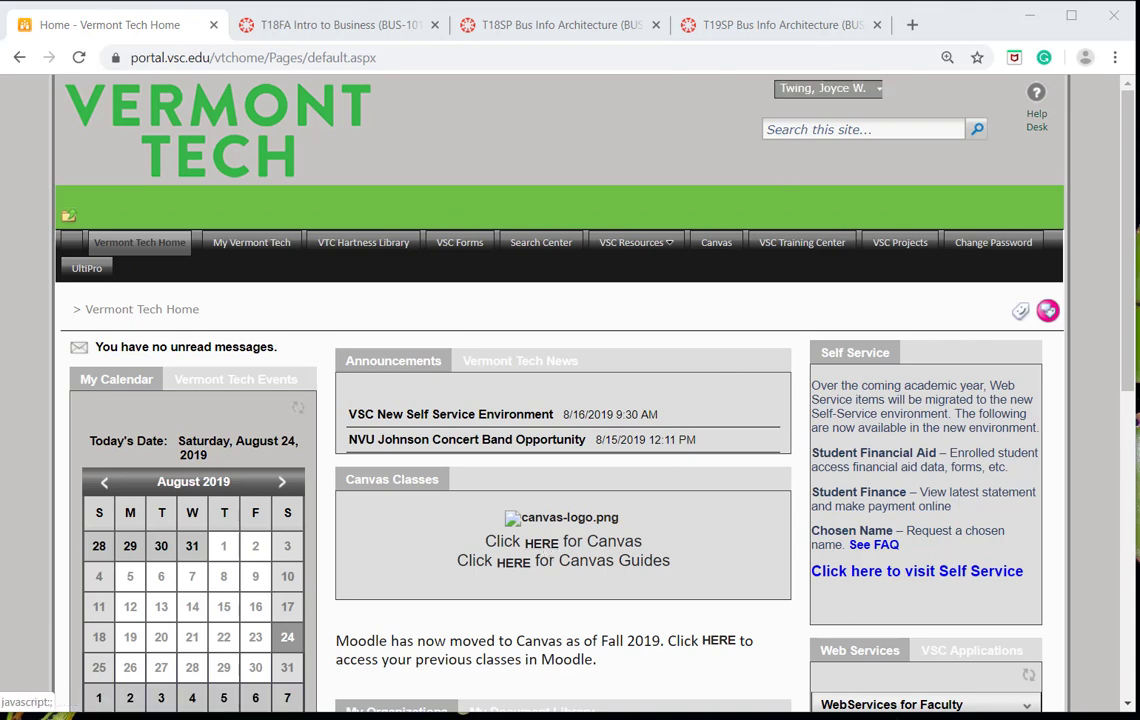
click(913, 27)
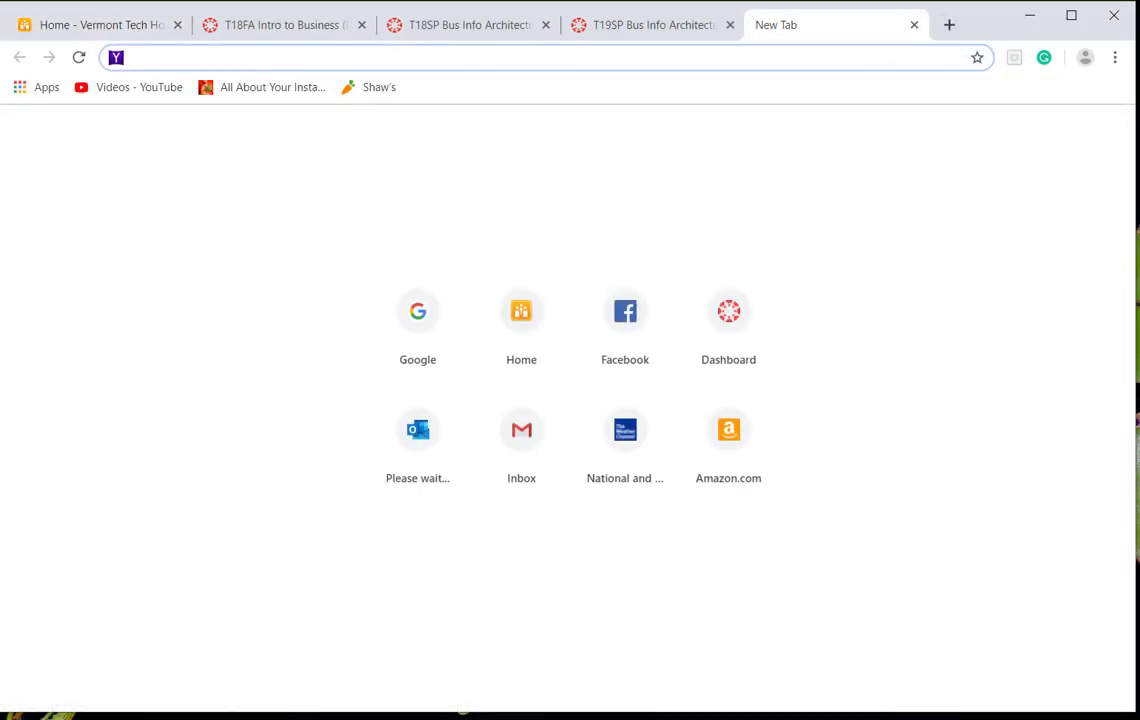
text(h)
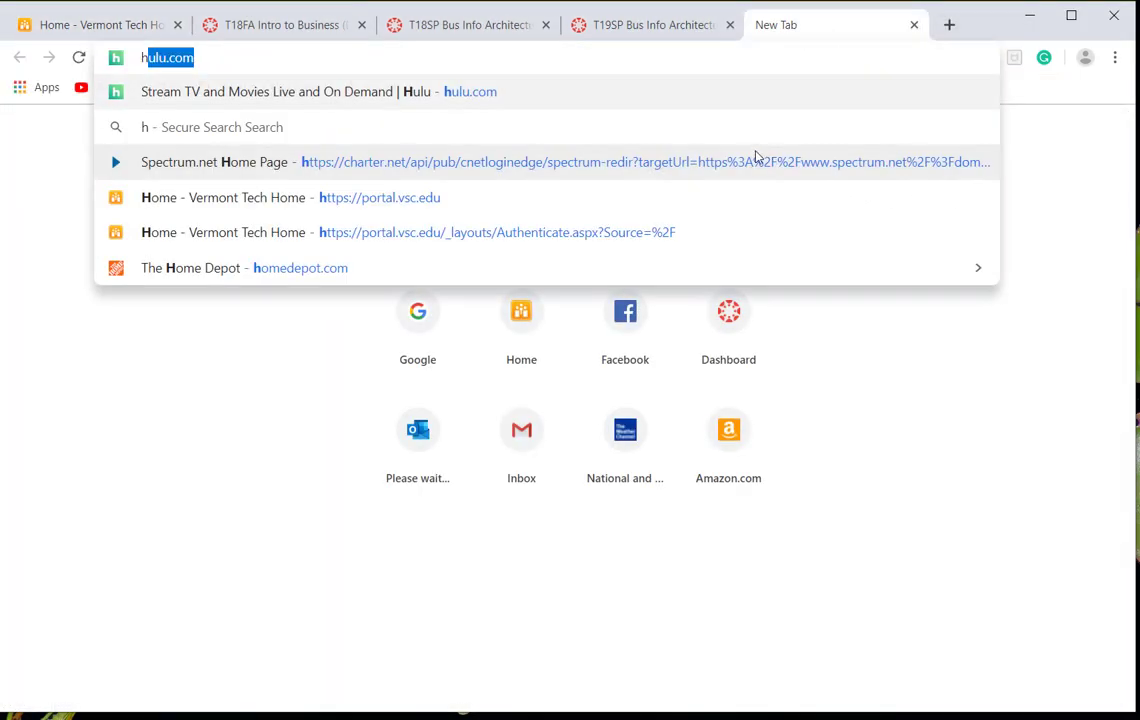
text(ttps://)
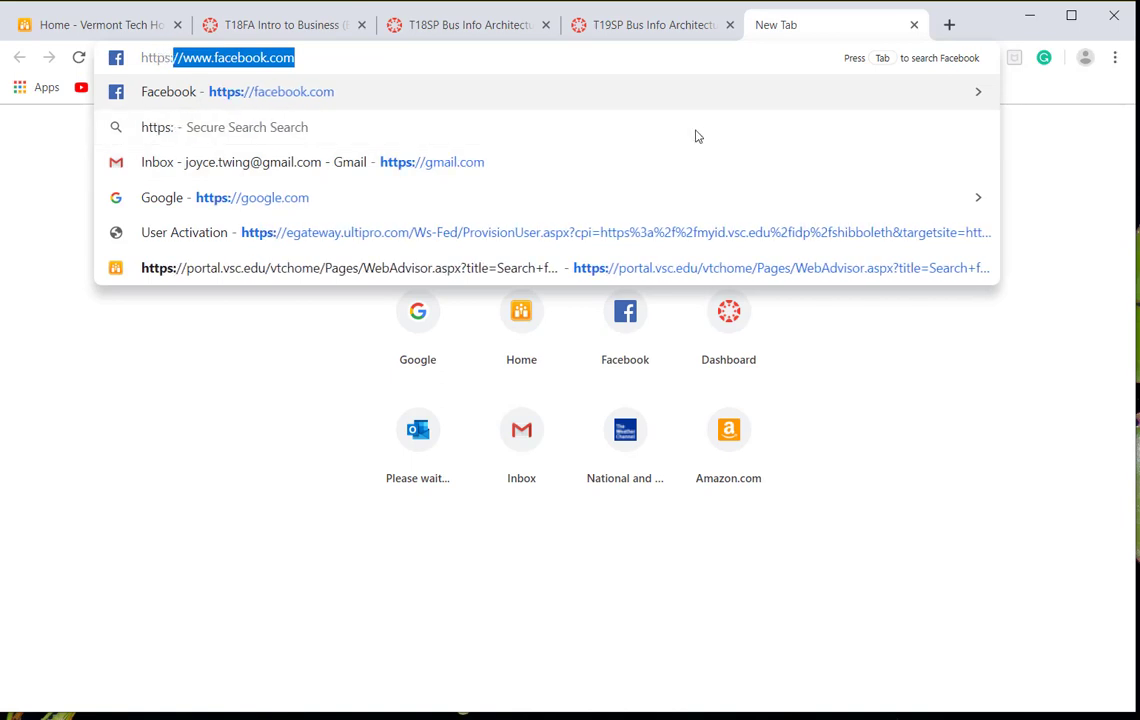
text(vsc)
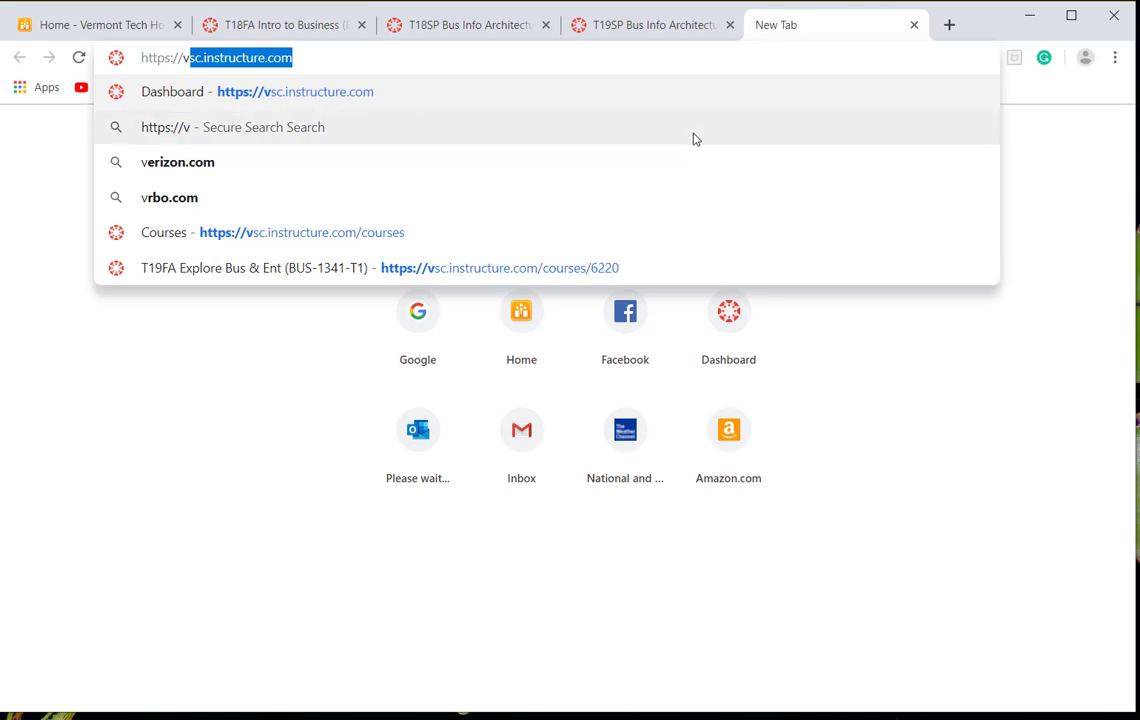
key(Return)
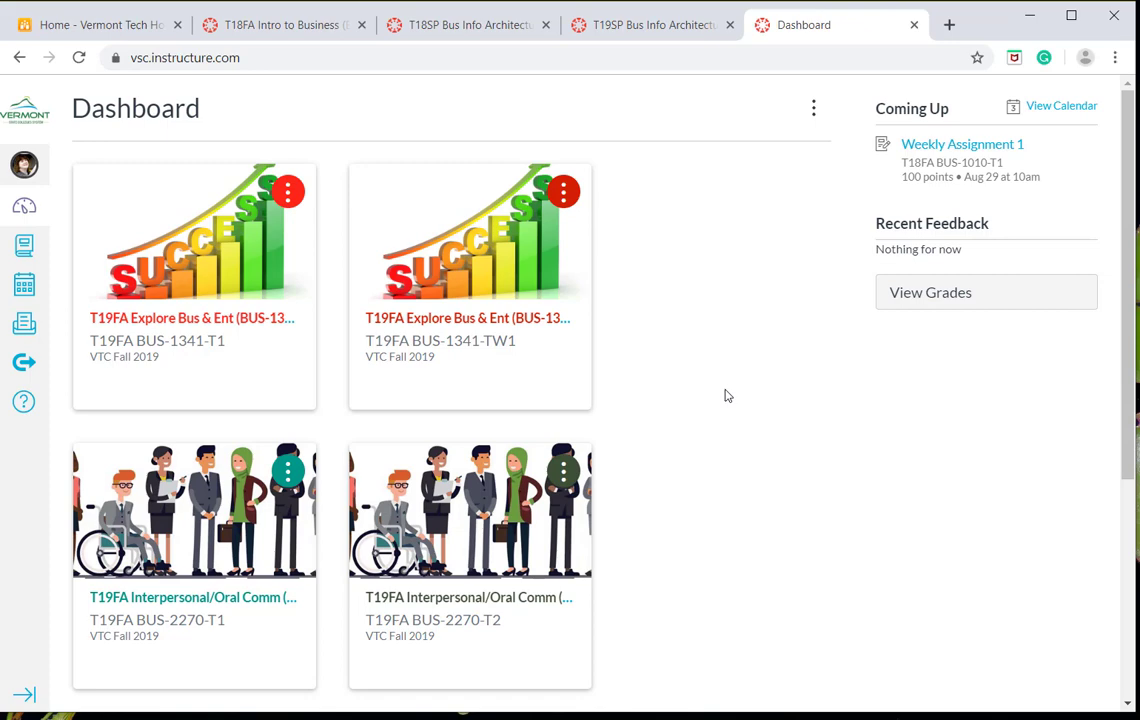
Look over the dashboard's course cards and open the full list of all courses
scroll(727, 396, down, 5)
scroll(727, 395, up, 5)
click(24, 247)
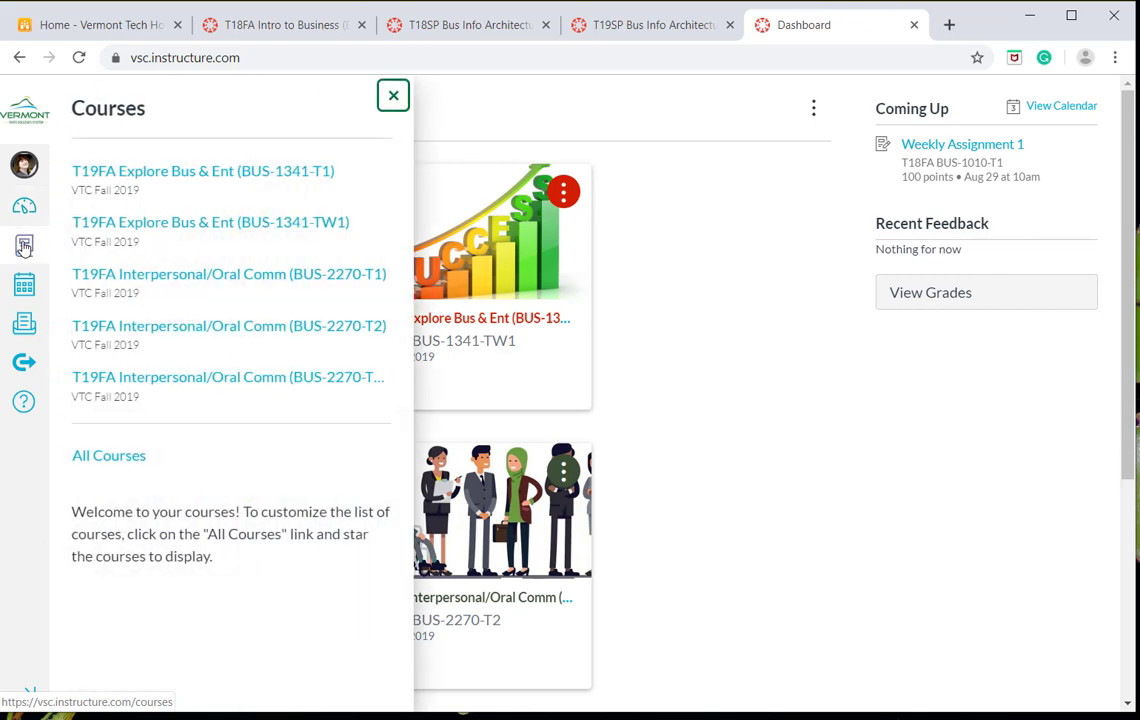
click(141, 461)
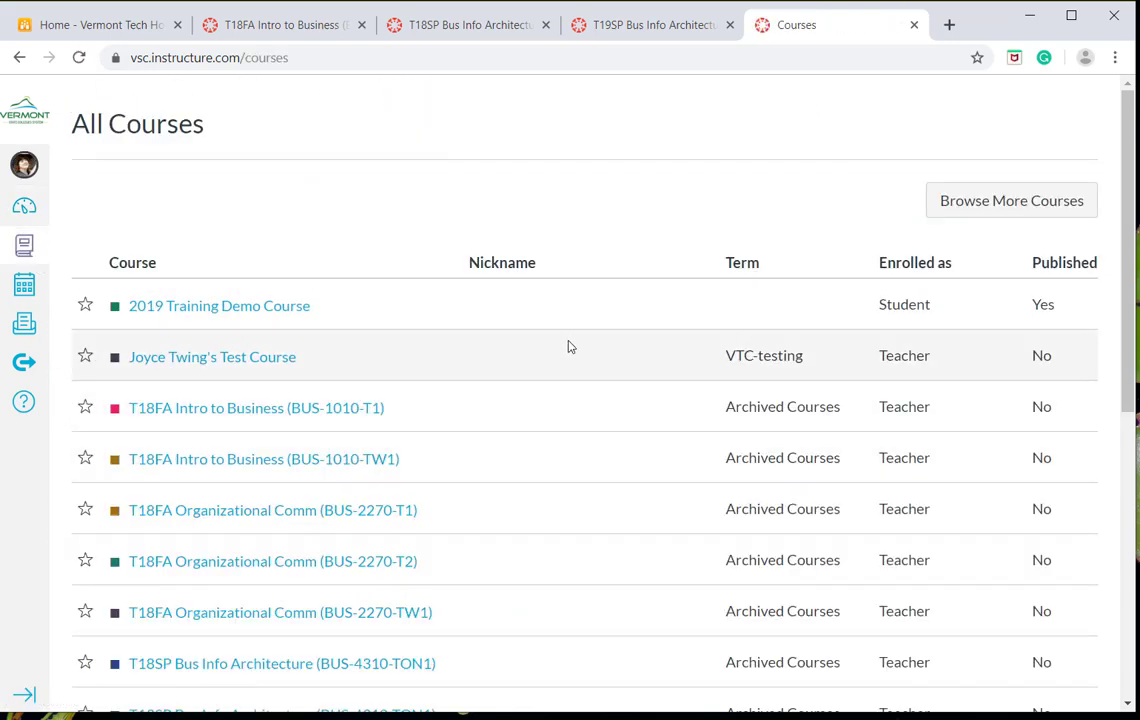
Review the archived courses and the Future Enrollments in the All Courses list, then return to the dashboard
scroll(575, 339, down, 3)
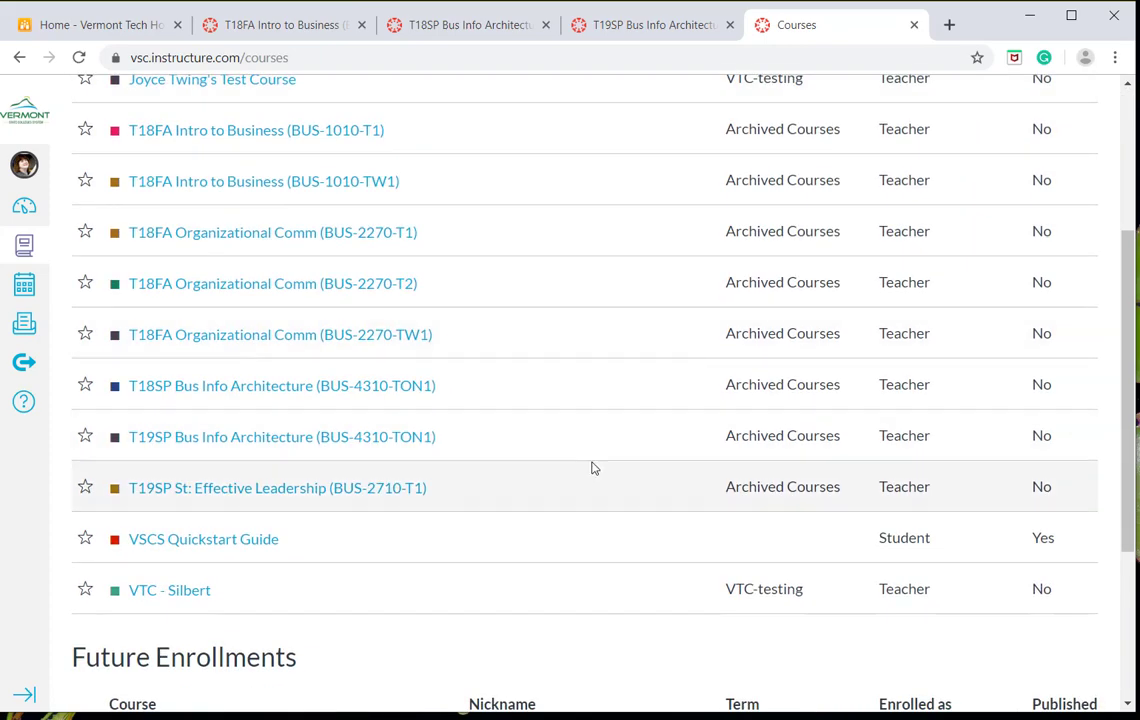
scroll(593, 466, up, 2)
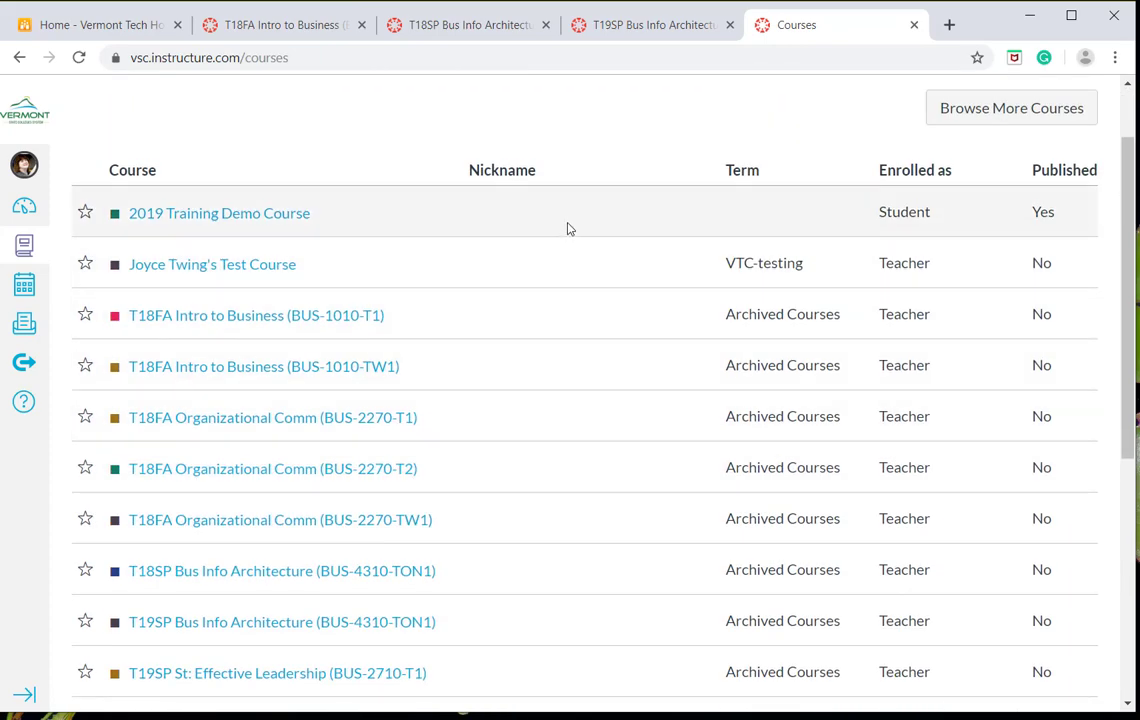
scroll(567, 229, down, 2)
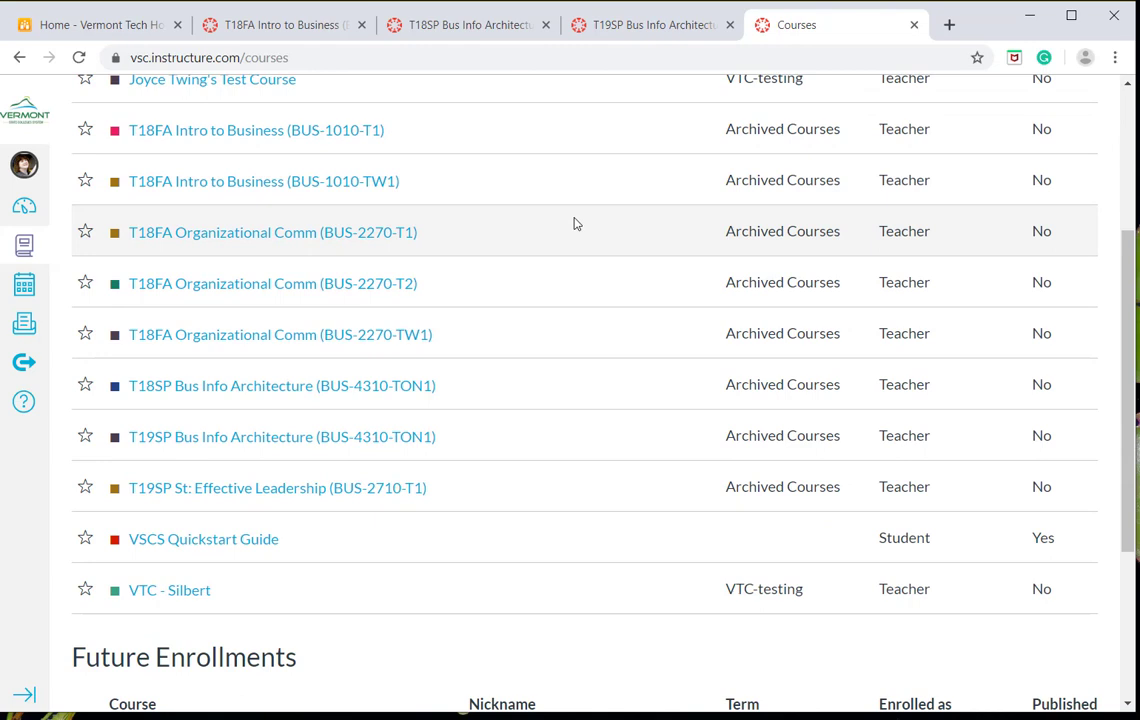
scroll(578, 272, down, 3)
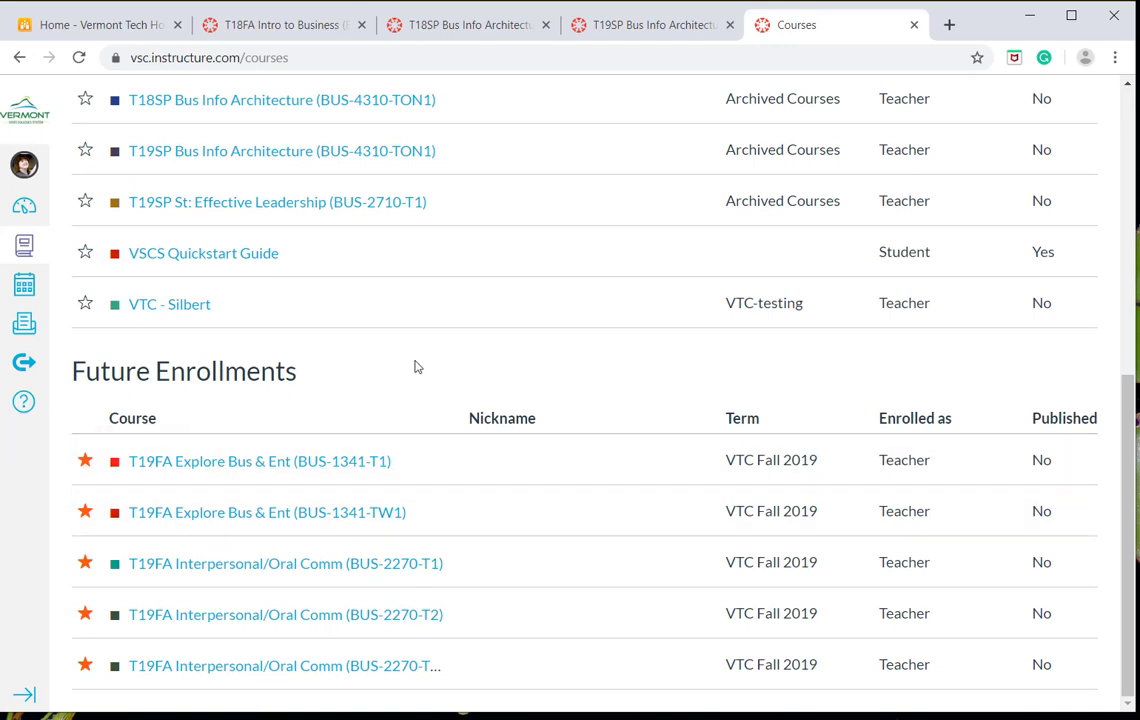
scroll(428, 364, up, 2)
scroll(466, 282, up, 3)
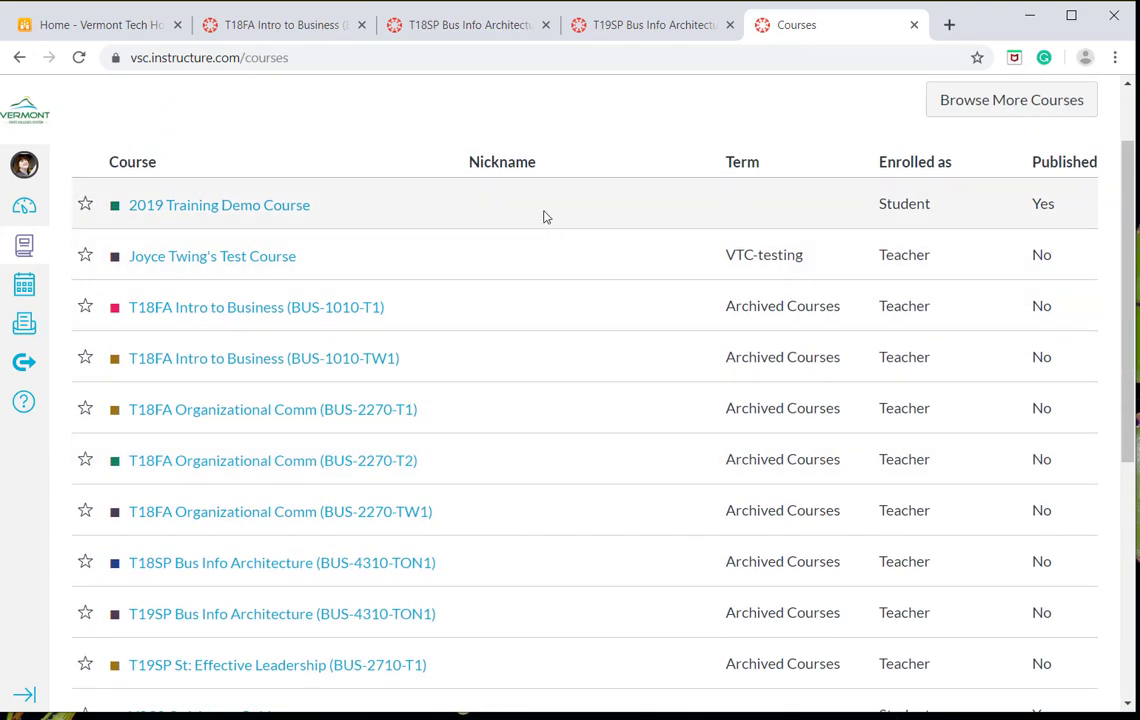
scroll(545, 217, down, 1)
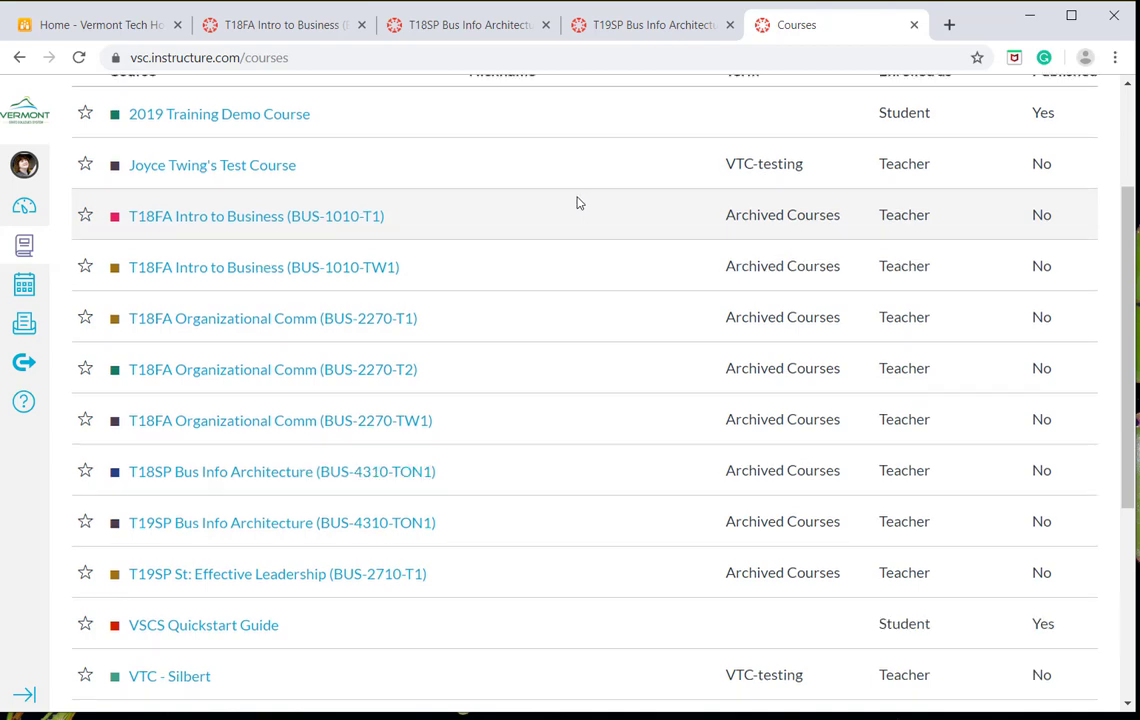
scroll(578, 200, up, 2)
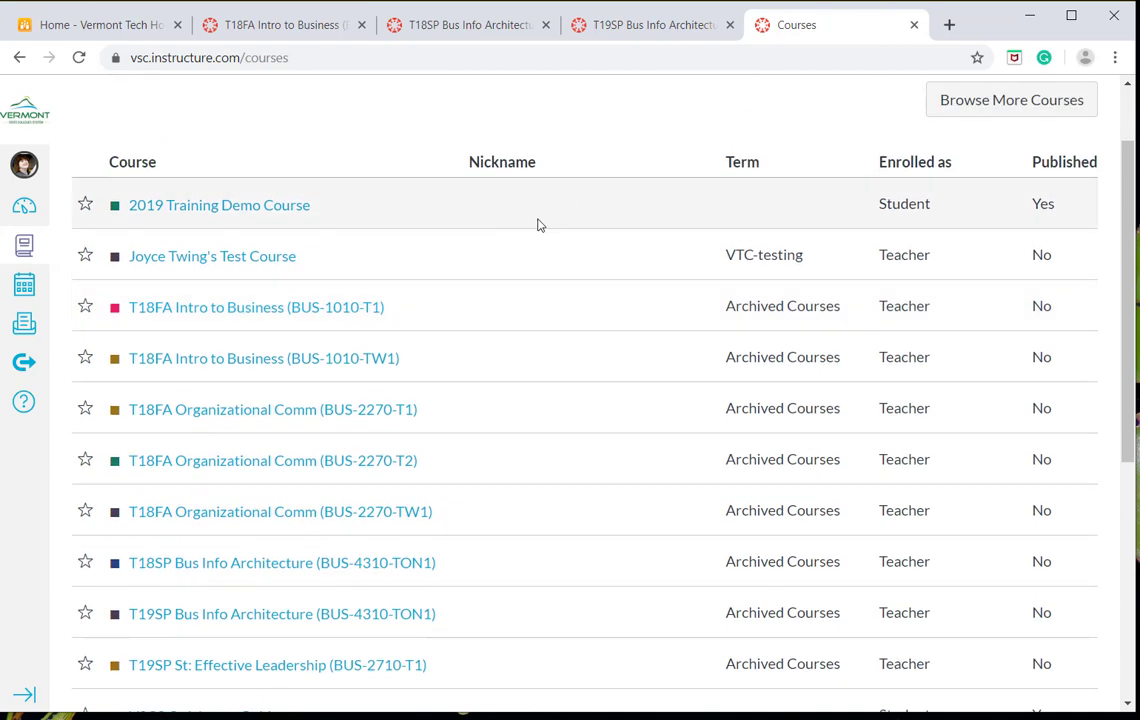
scroll(537, 222, down, 2)
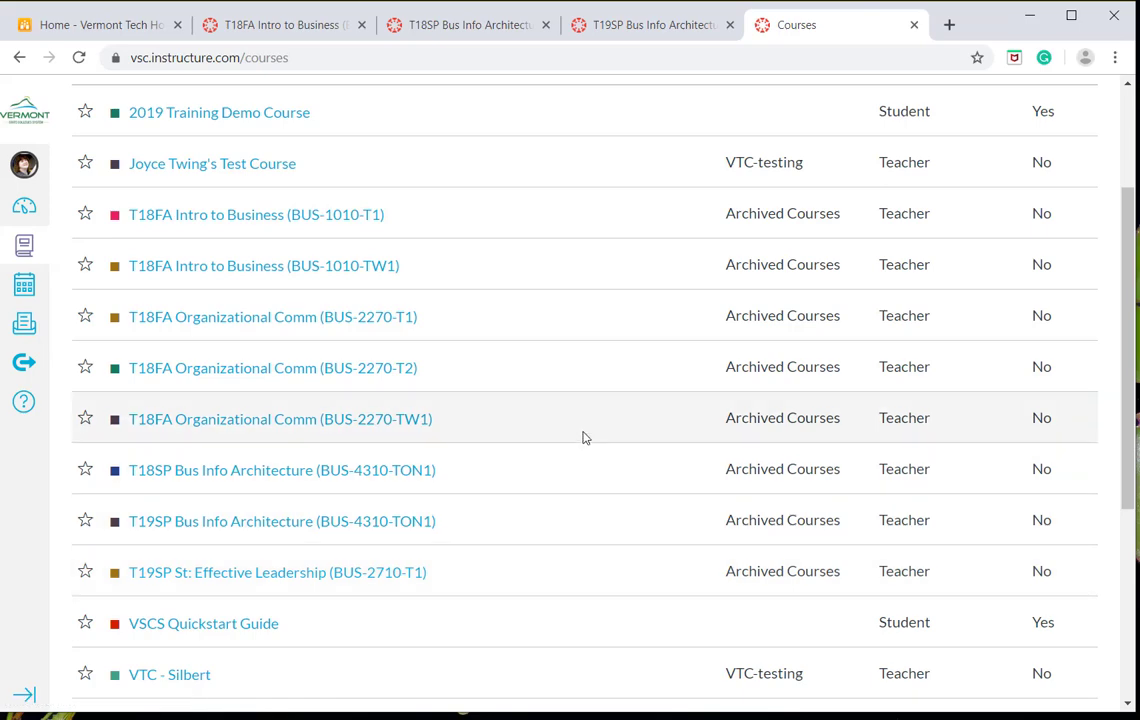
scroll(585, 437, down, 4)
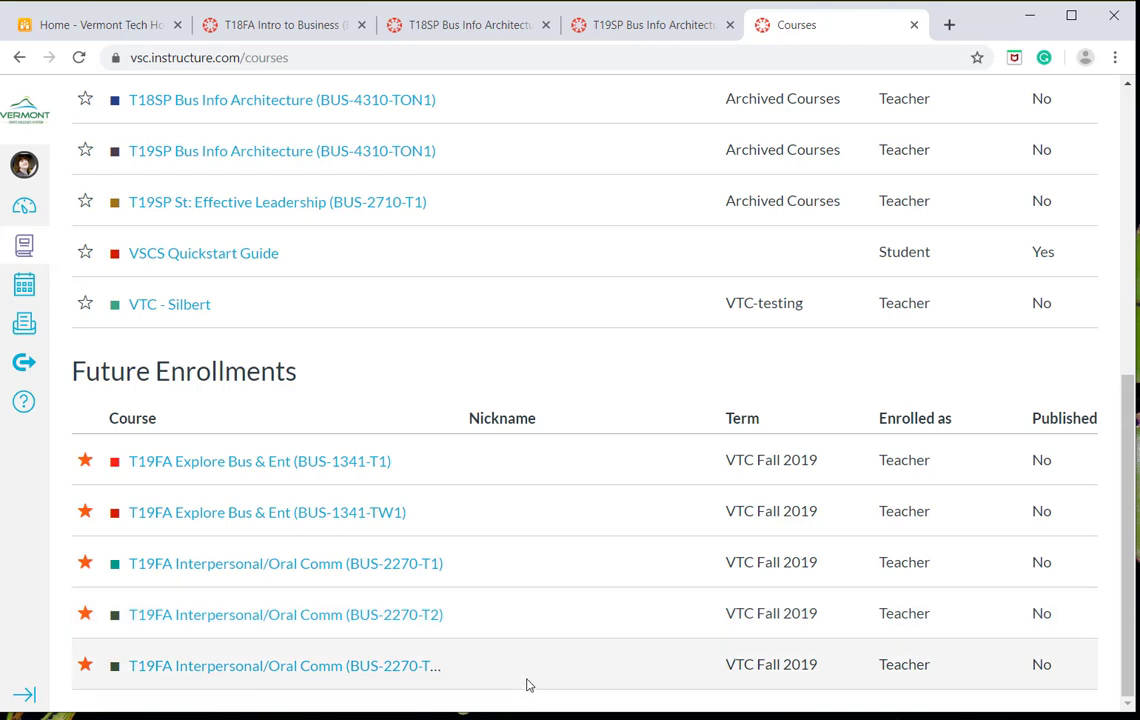
click(26, 212)
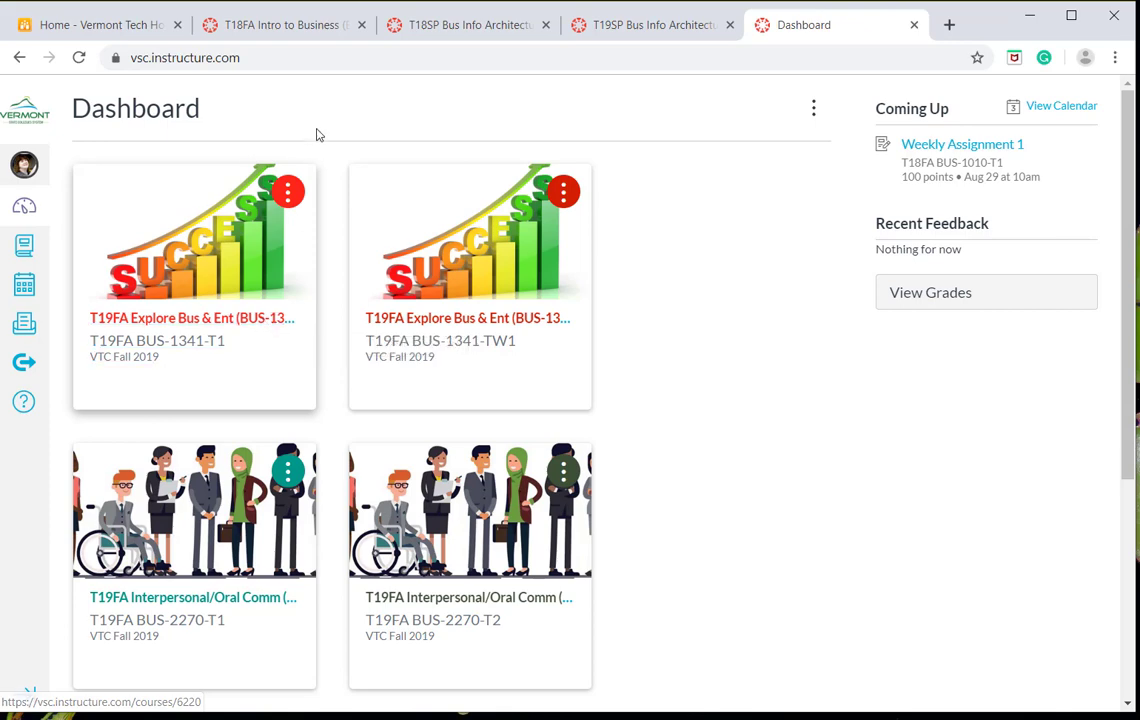
In the already open T18FA Intro to Business (BUS-1010-T1) course, start adding existing content to reach the Import Content page
click(300, 30)
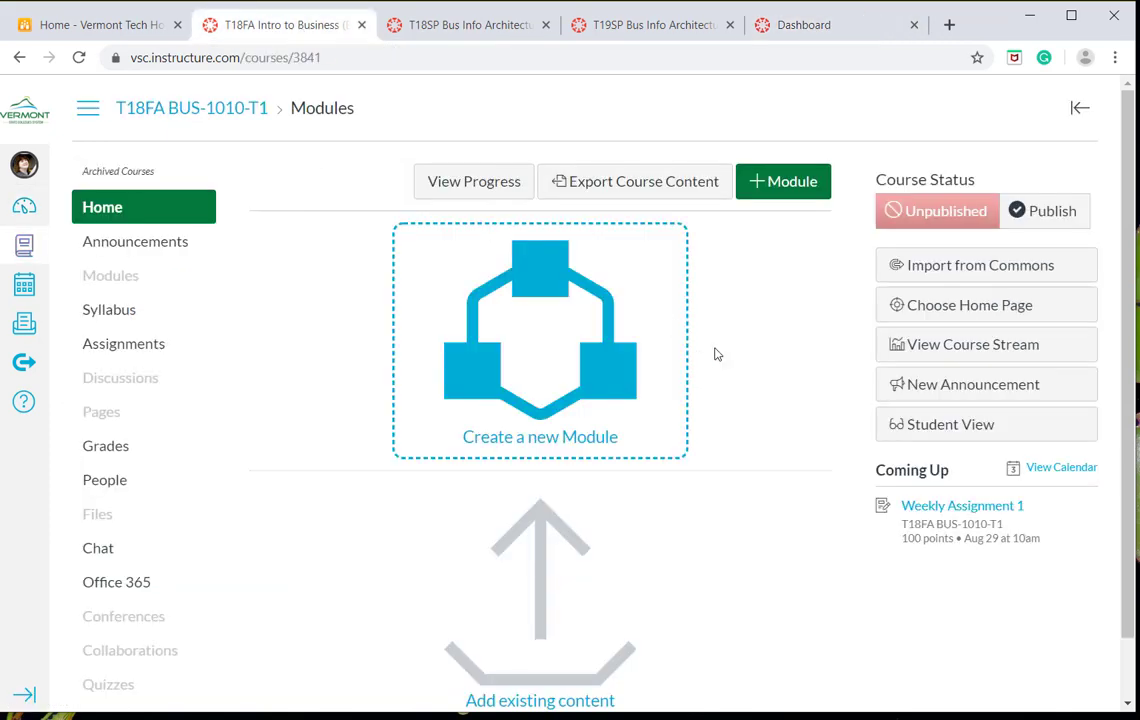
scroll(804, 455, down, 1)
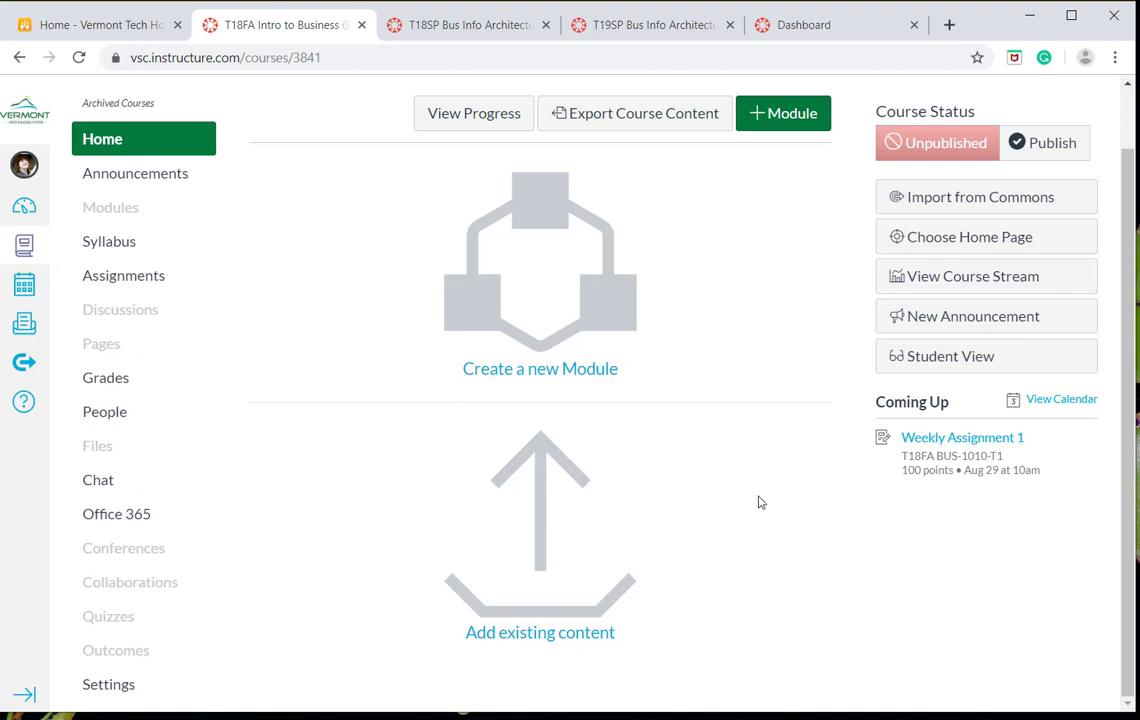
click(598, 615)
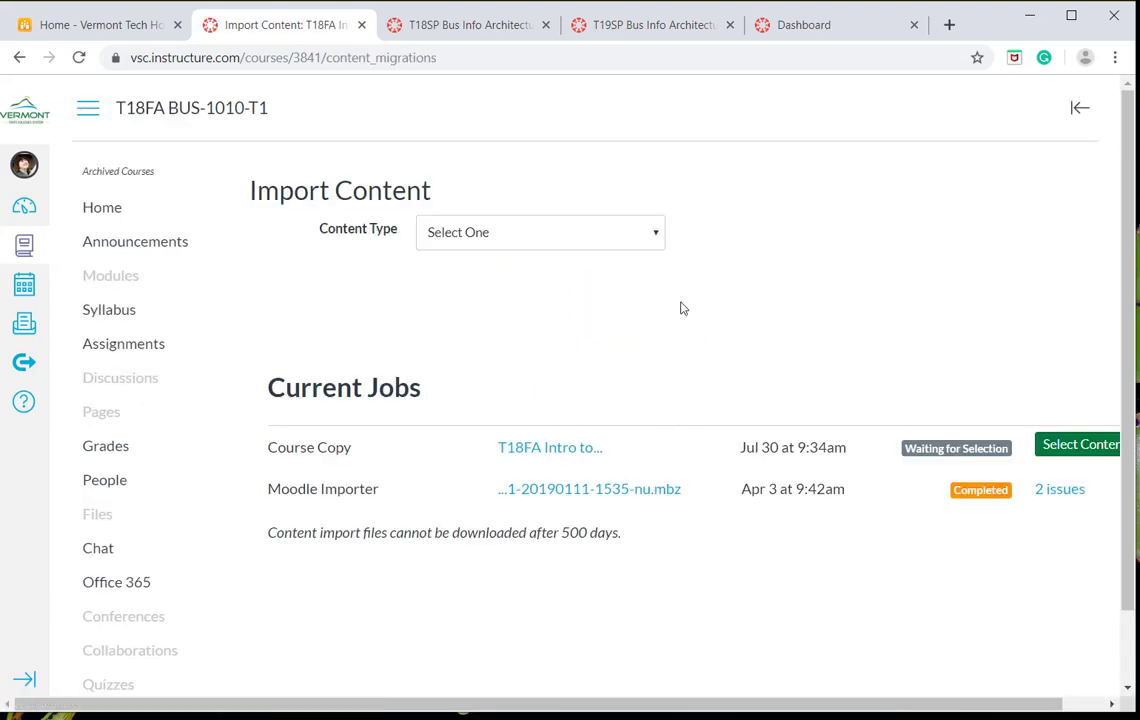
Set the import to Copy a Canvas Course from T18FA Intro to Business (BUS-1010-T1) with all content
click(656, 237)
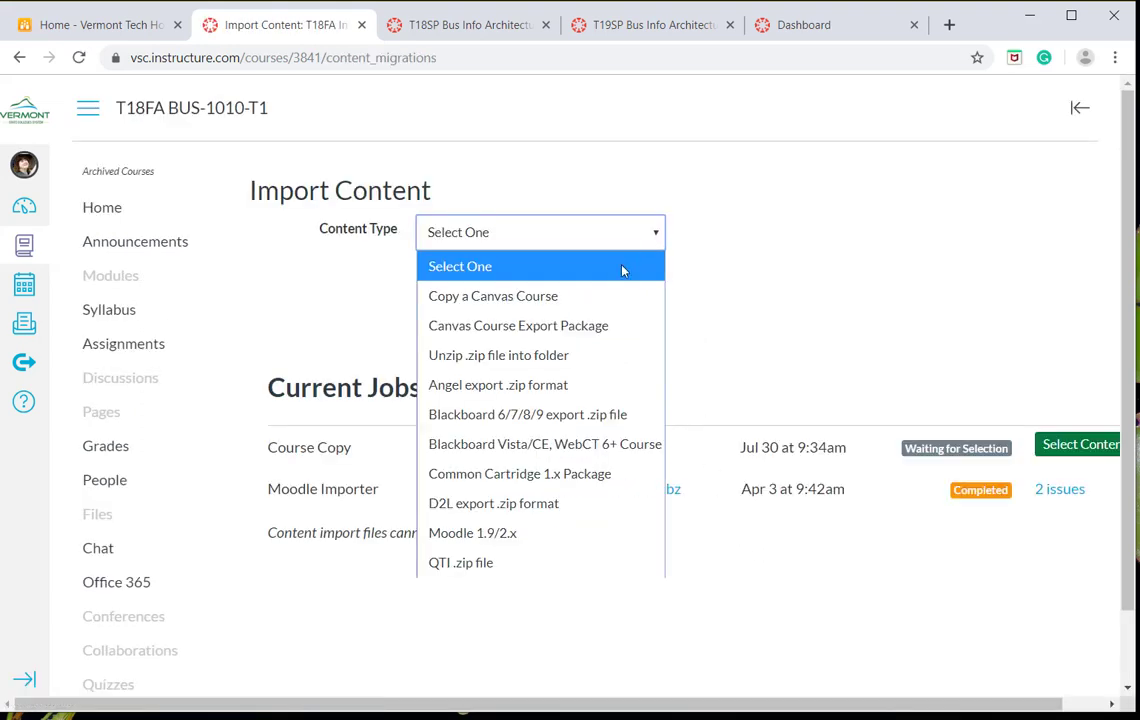
click(602, 297)
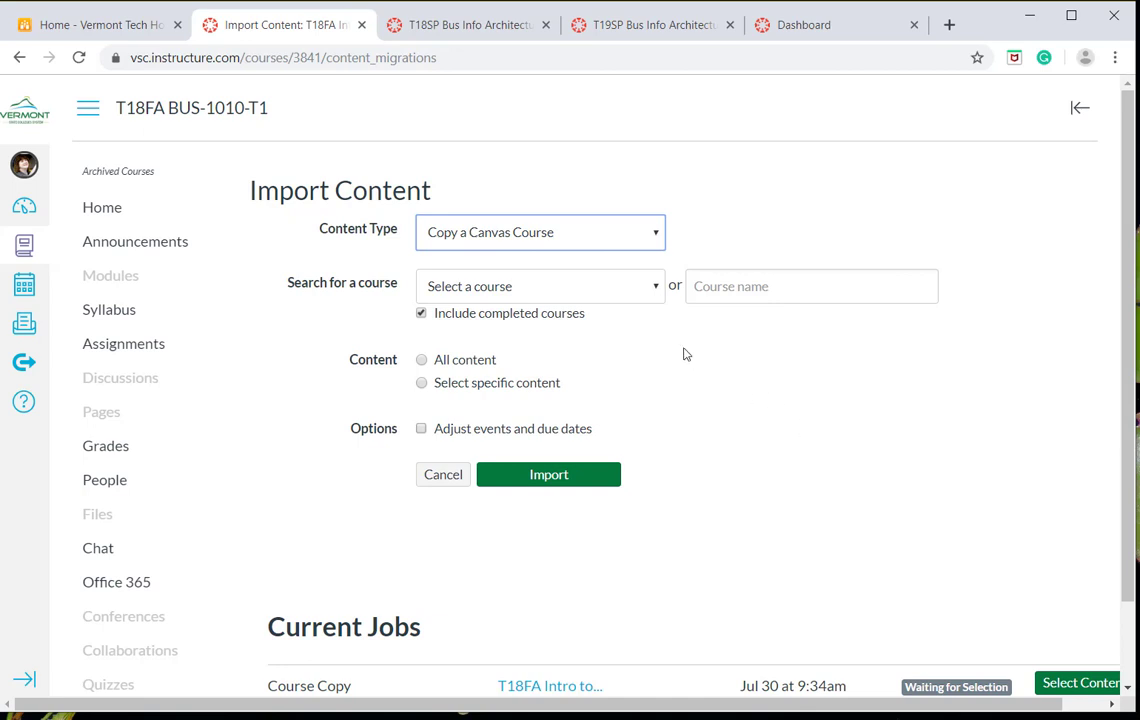
click(657, 288)
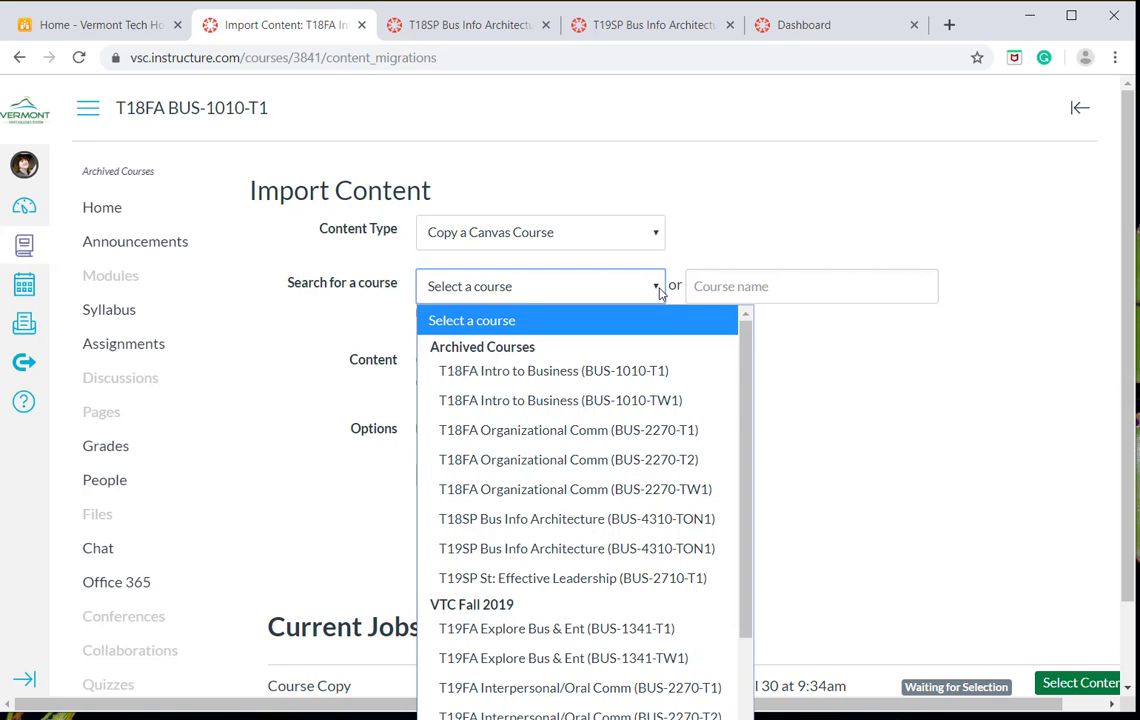
click(664, 370)
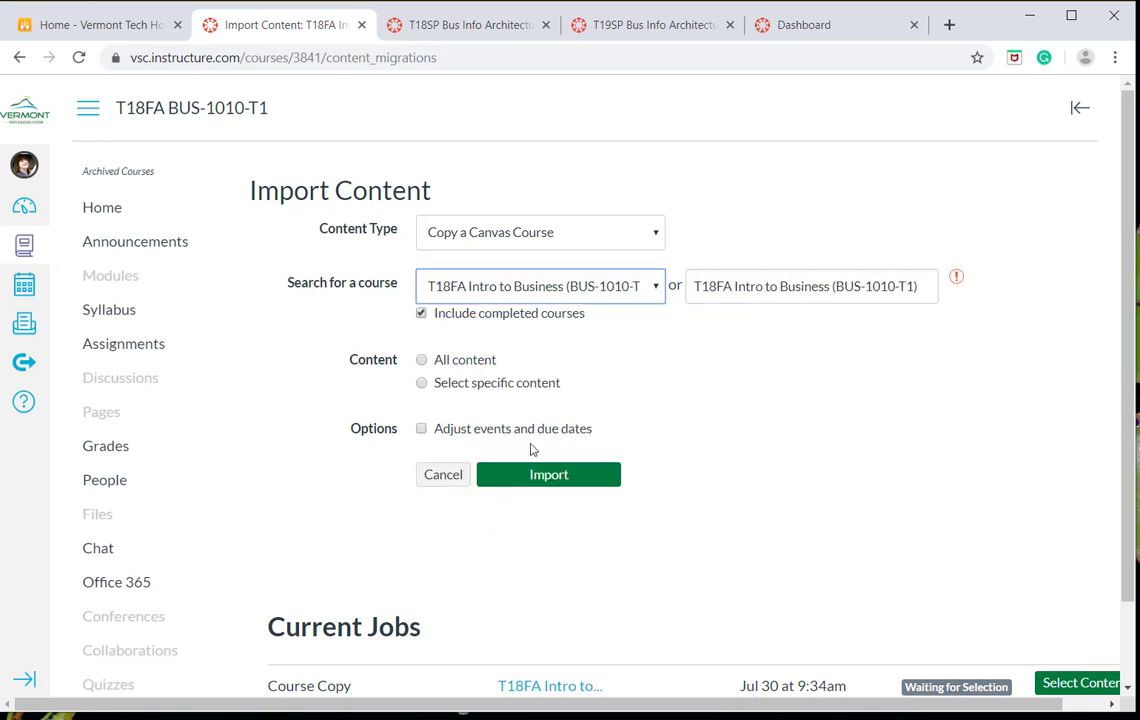
click(423, 362)
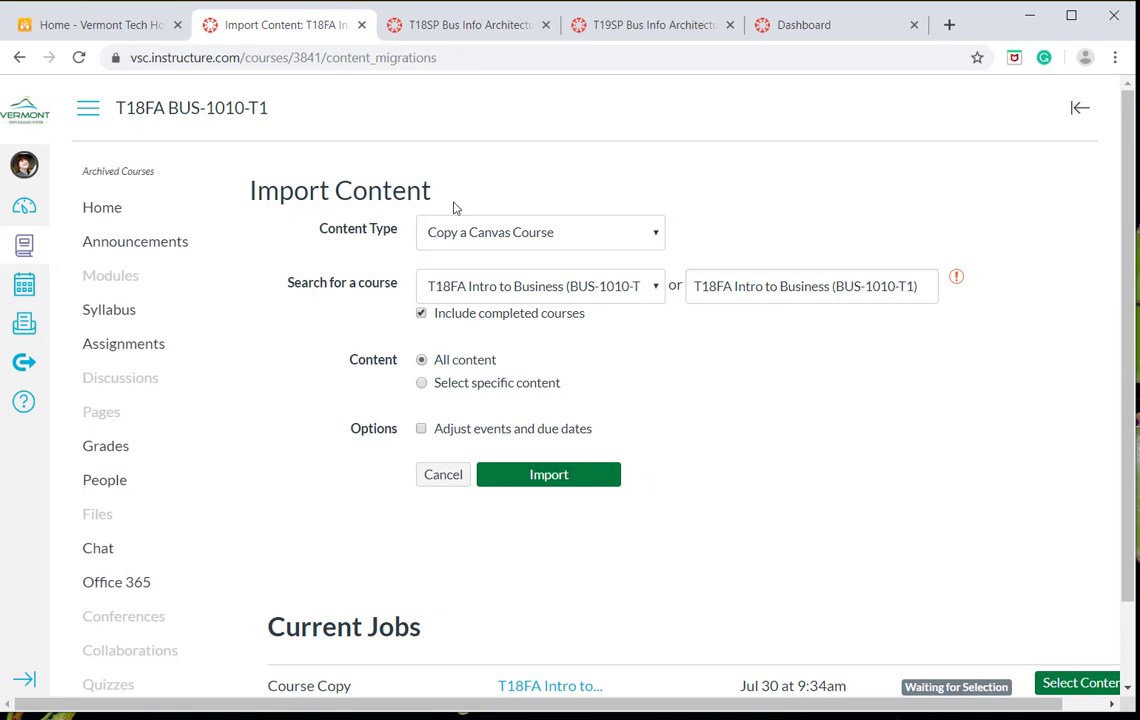
Switch to the T18SP Bus Info Architecture course and examine how its imported modules and their items are titled and arranged
click(472, 28)
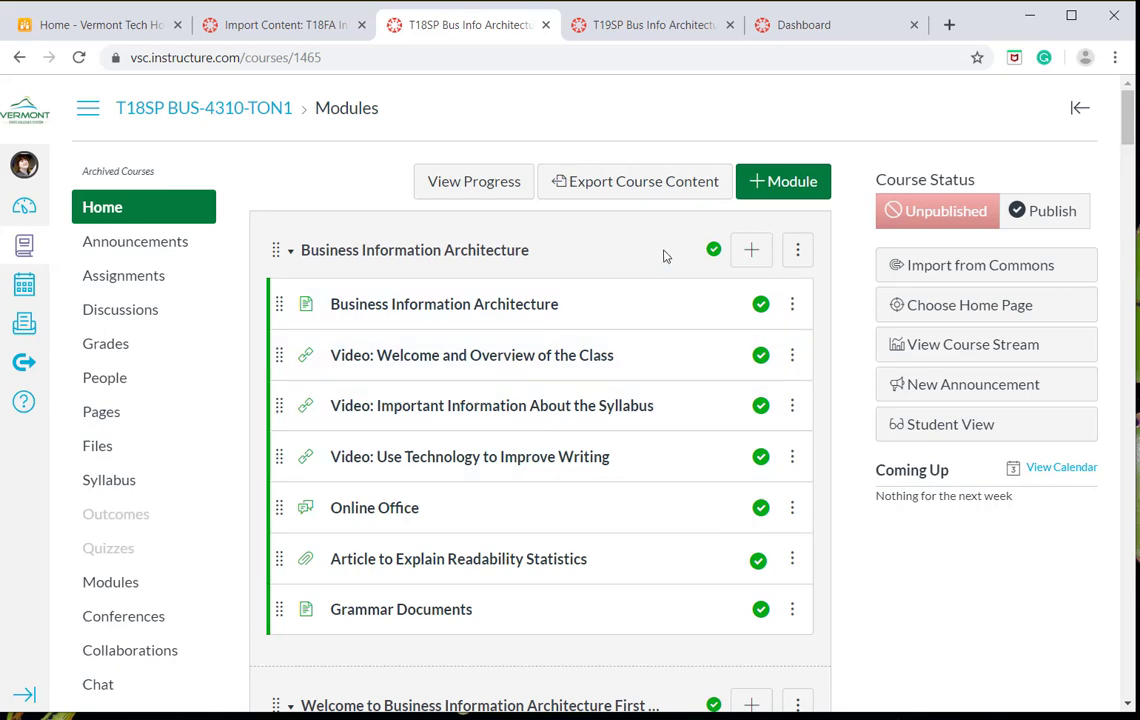
scroll(664, 255, down, 1)
scroll(664, 257, down, 3)
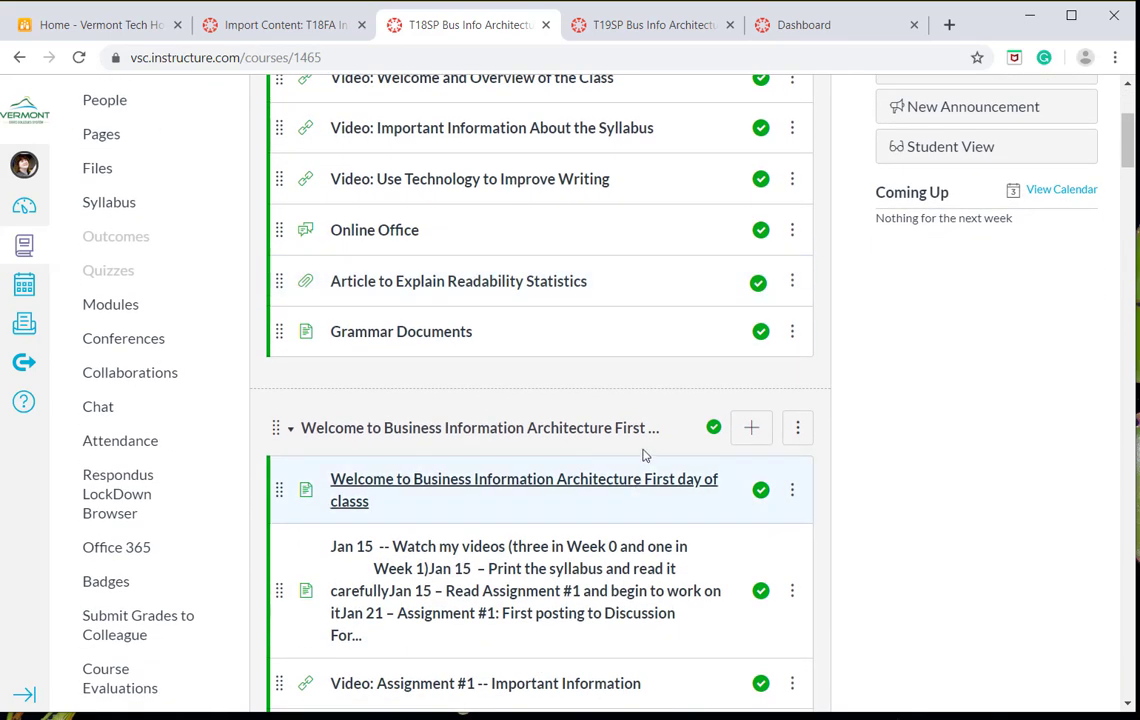
scroll(645, 440, down, 6)
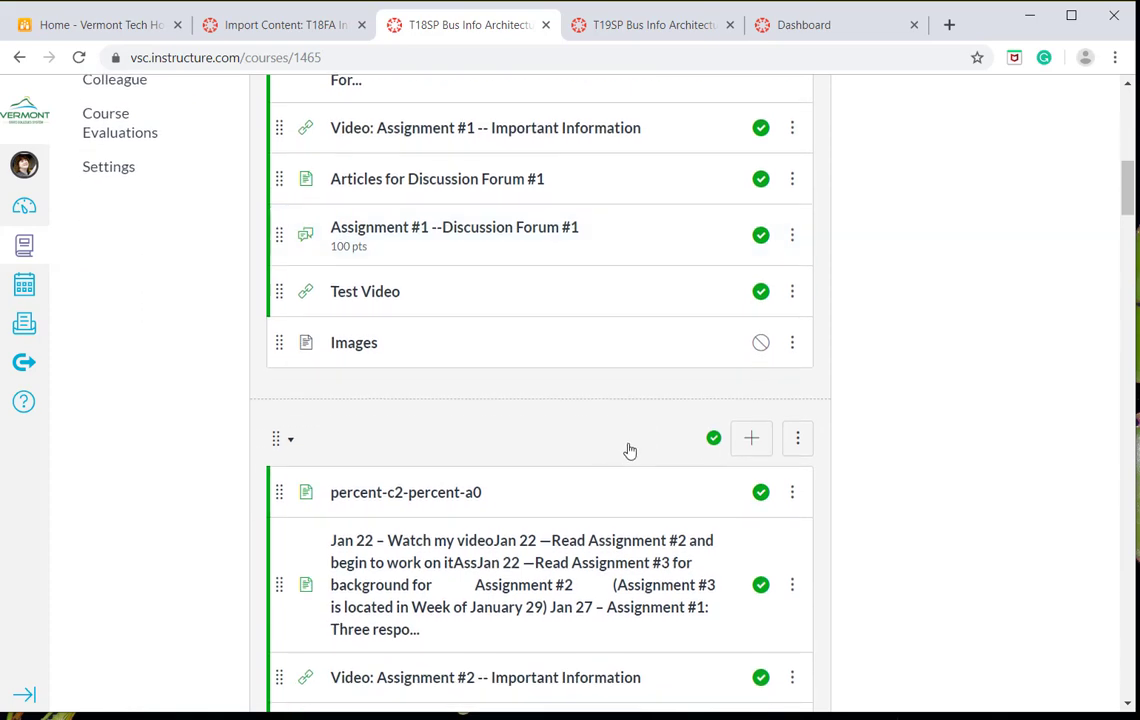
scroll(657, 333, up, 4)
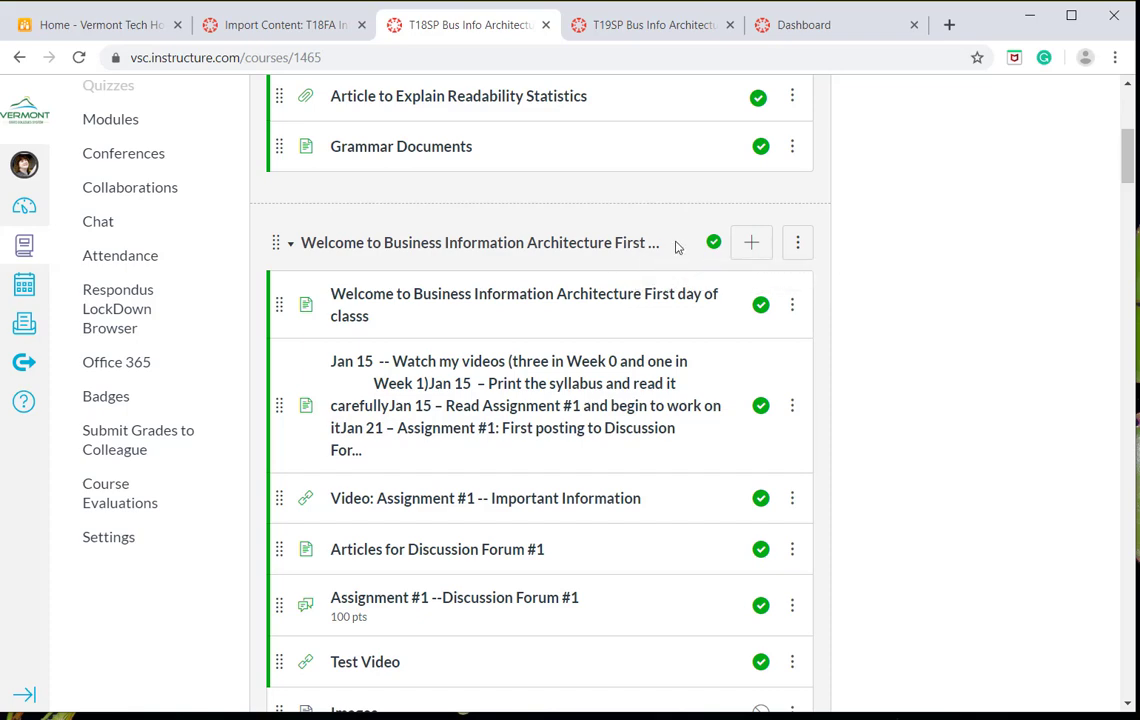
scroll(675, 247, down, 3)
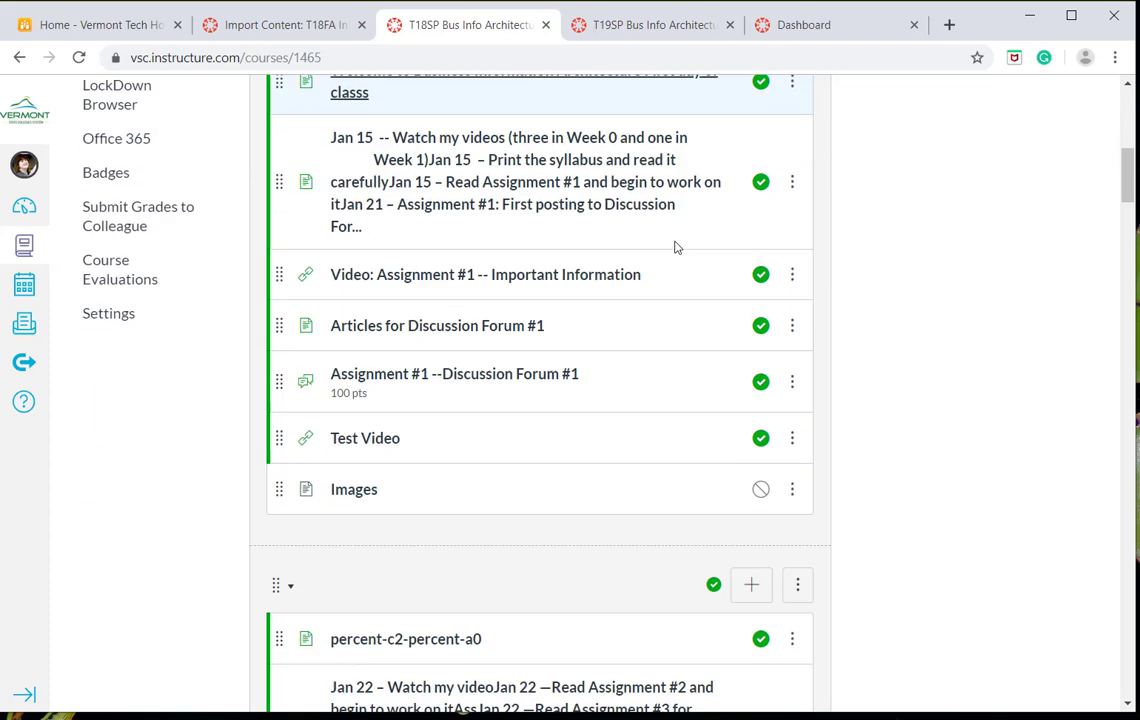
scroll(629, 526, down, 4)
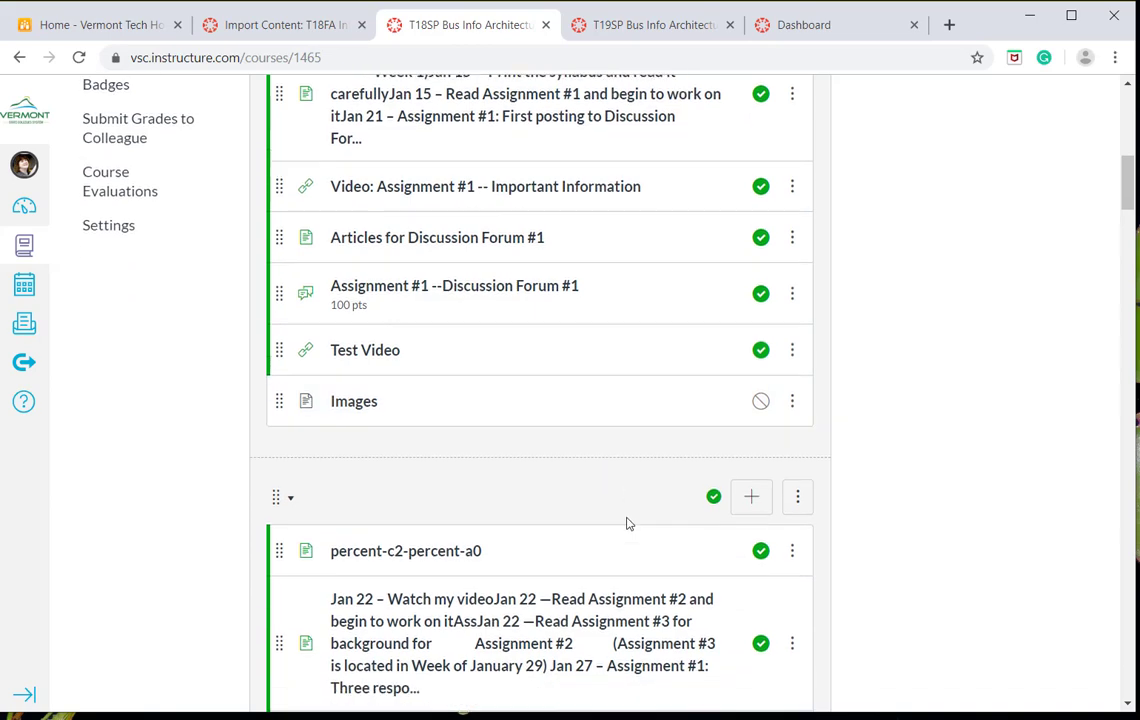
scroll(612, 556, down, 2)
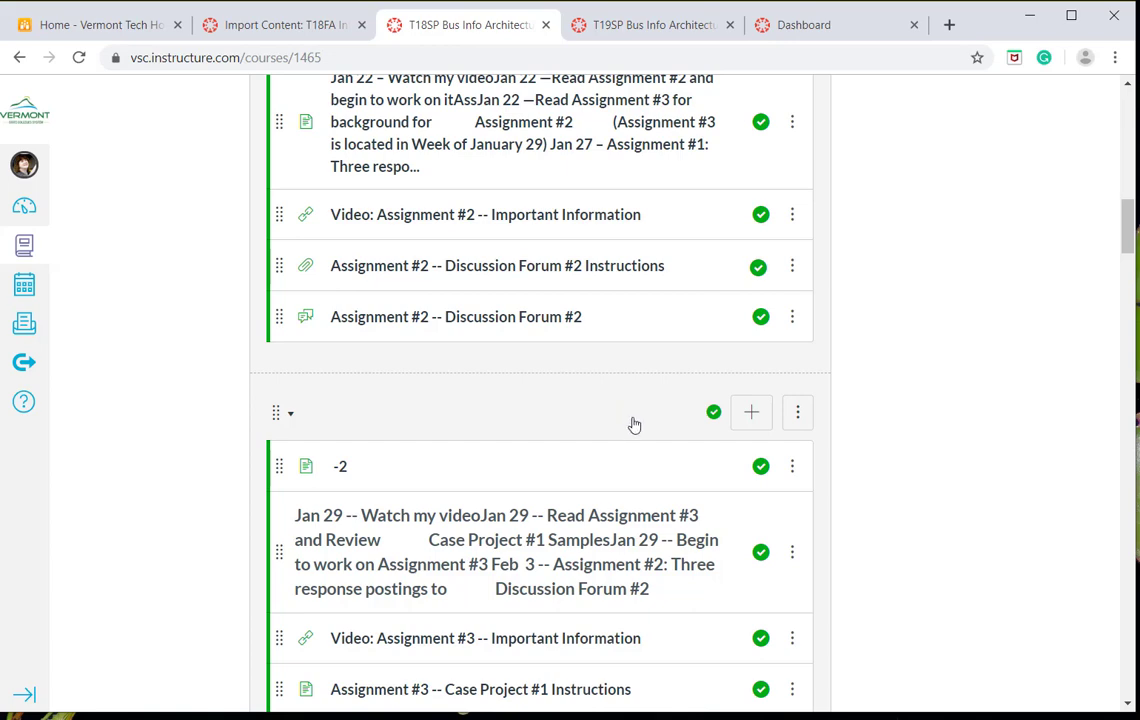
scroll(634, 425, up, 15)
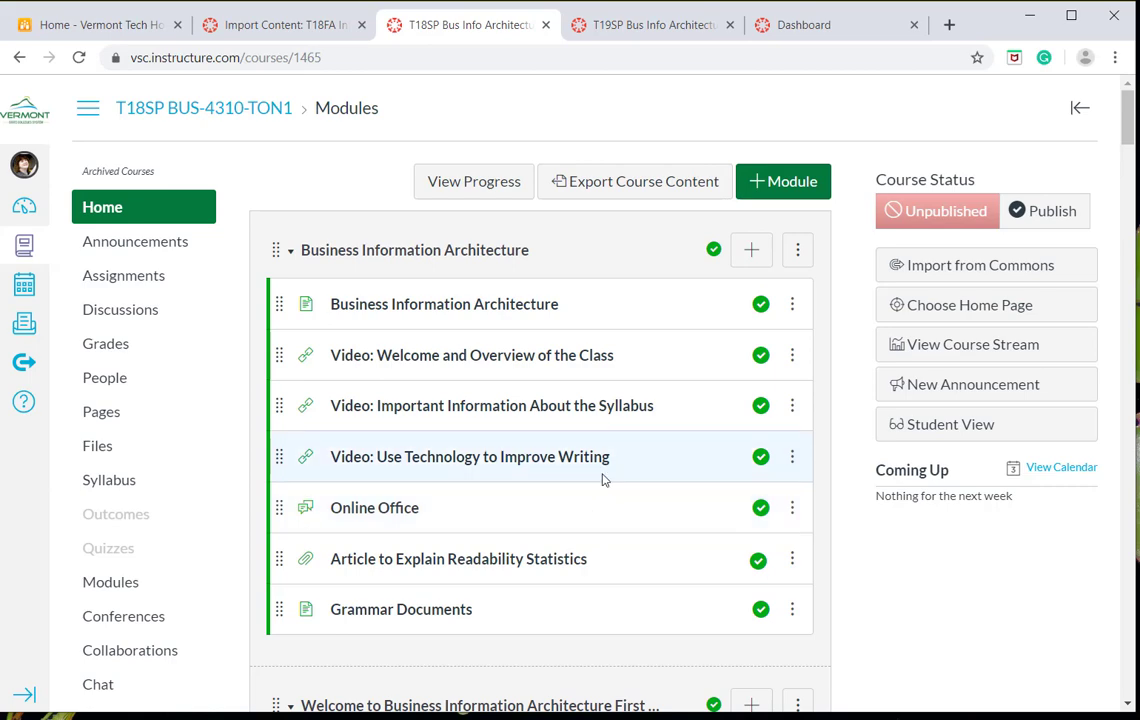
Open the page titled "Jan 15 -- Watch my videos" from the Welcome to Business Information Architecture module
scroll(603, 475, down, 4)
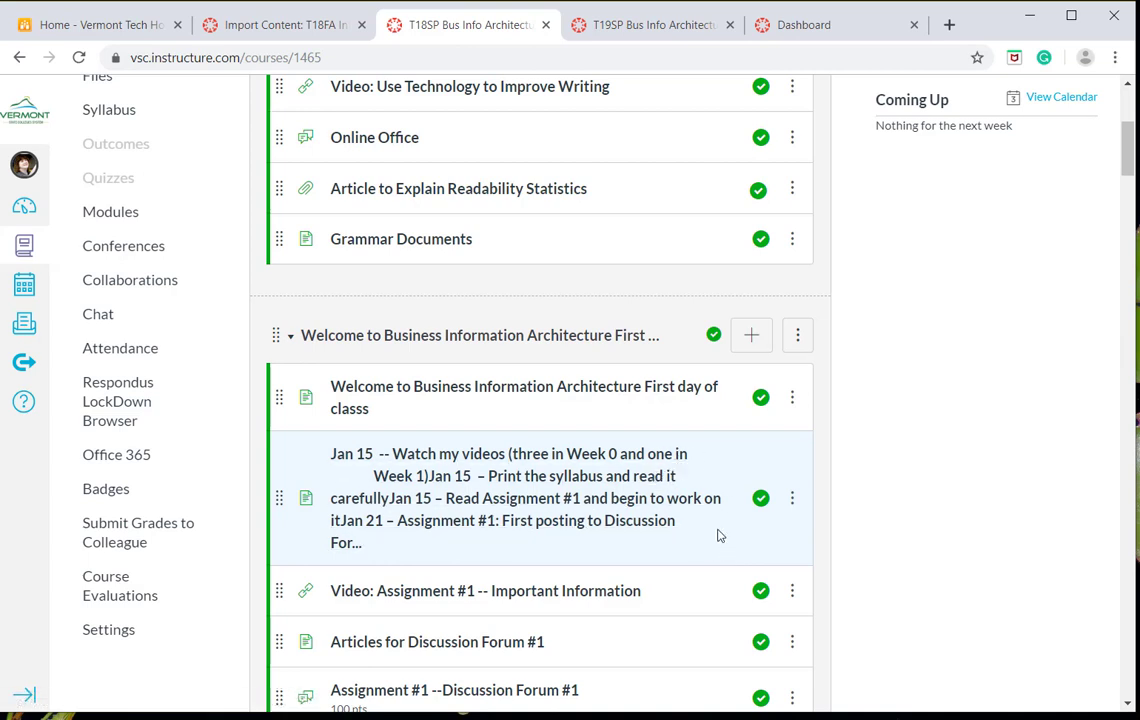
click(628, 480)
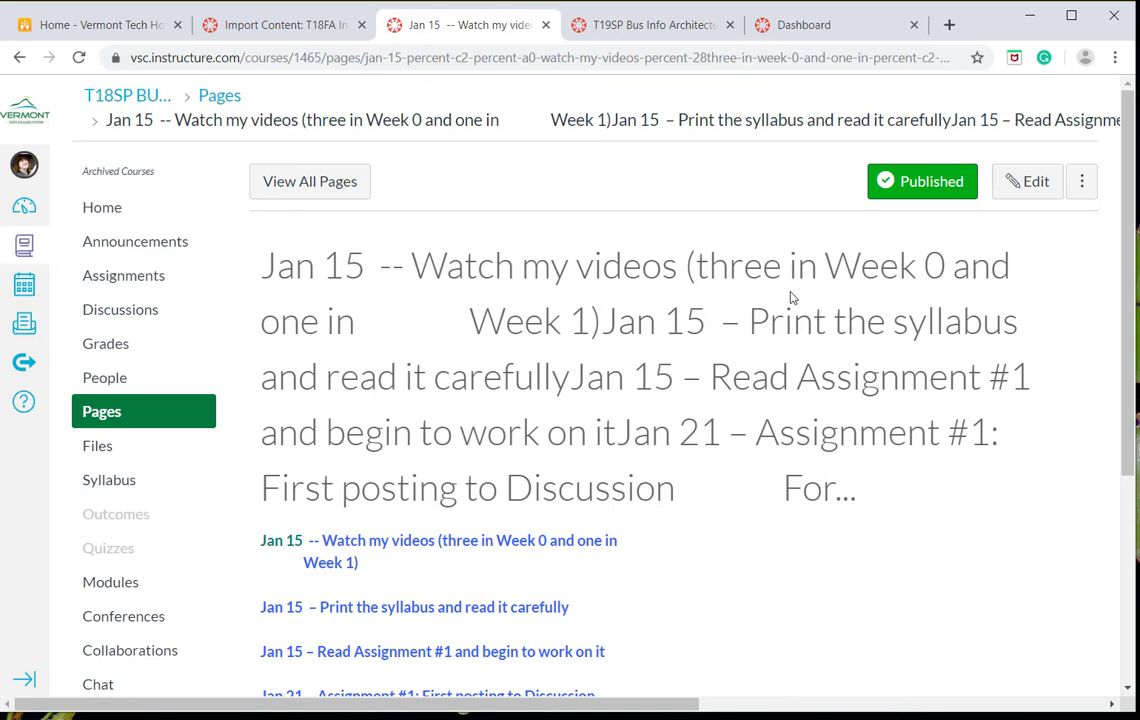
Review the title and assignment dates on the "Jan 15 -- Watch my videos" page and return to the T18SP BUS-4310-TON1 course modules
scroll(629, 288, down, 1)
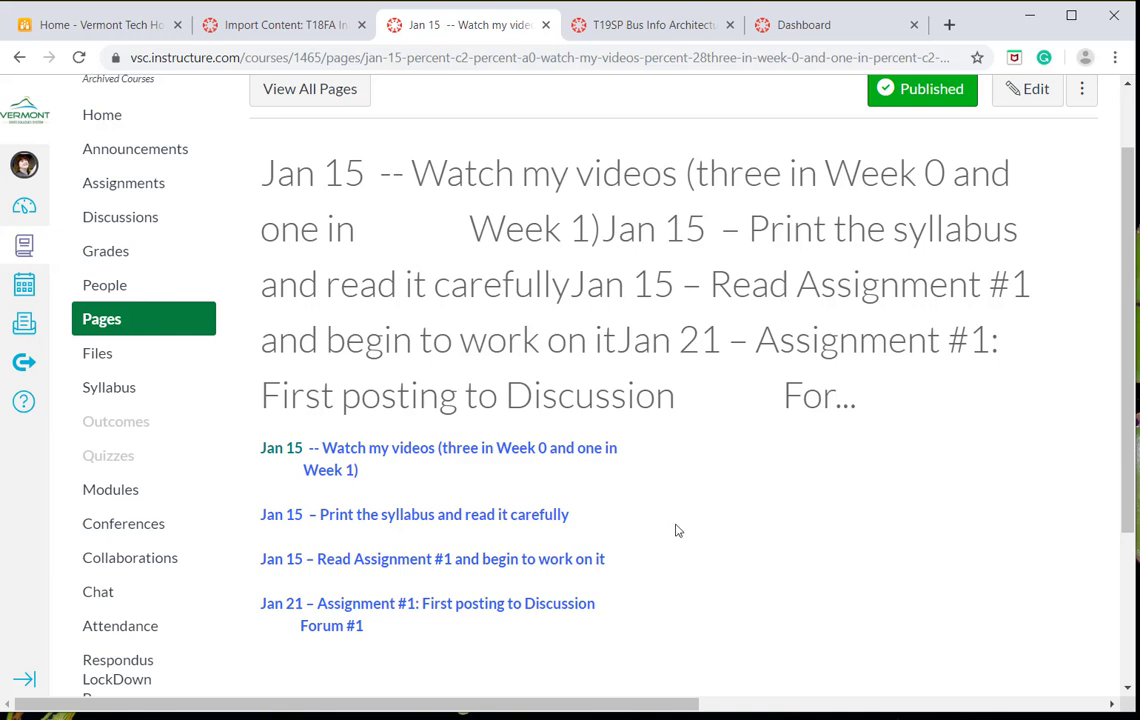
scroll(684, 533, up, 1)
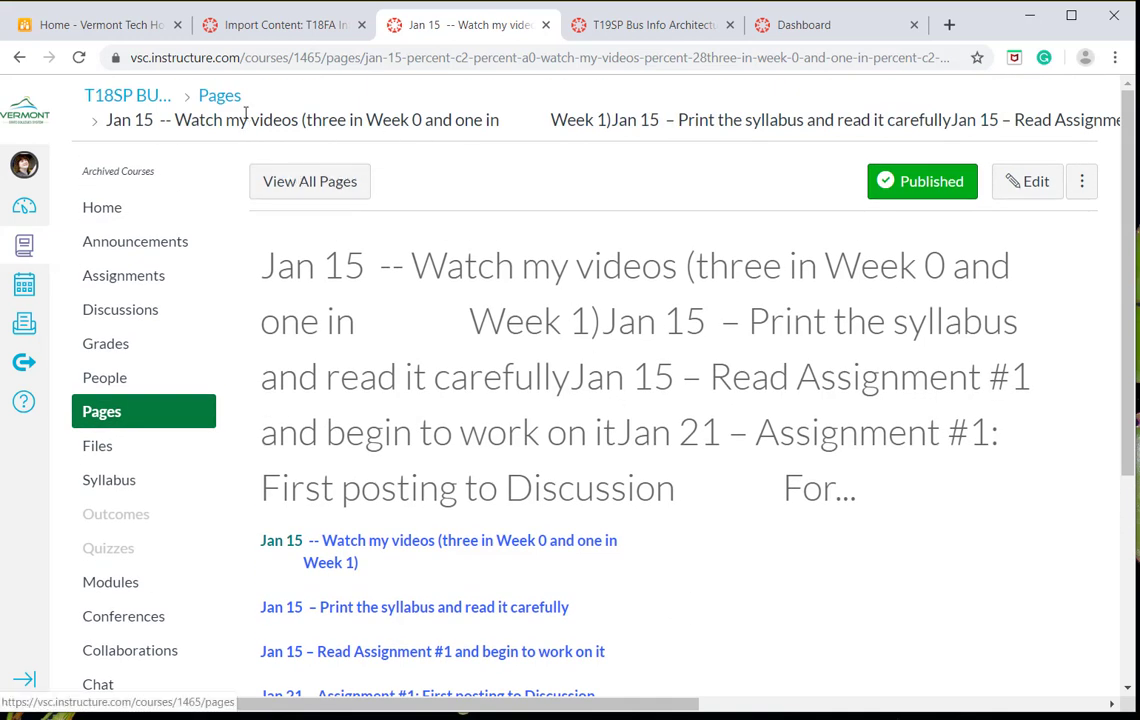
click(116, 98)
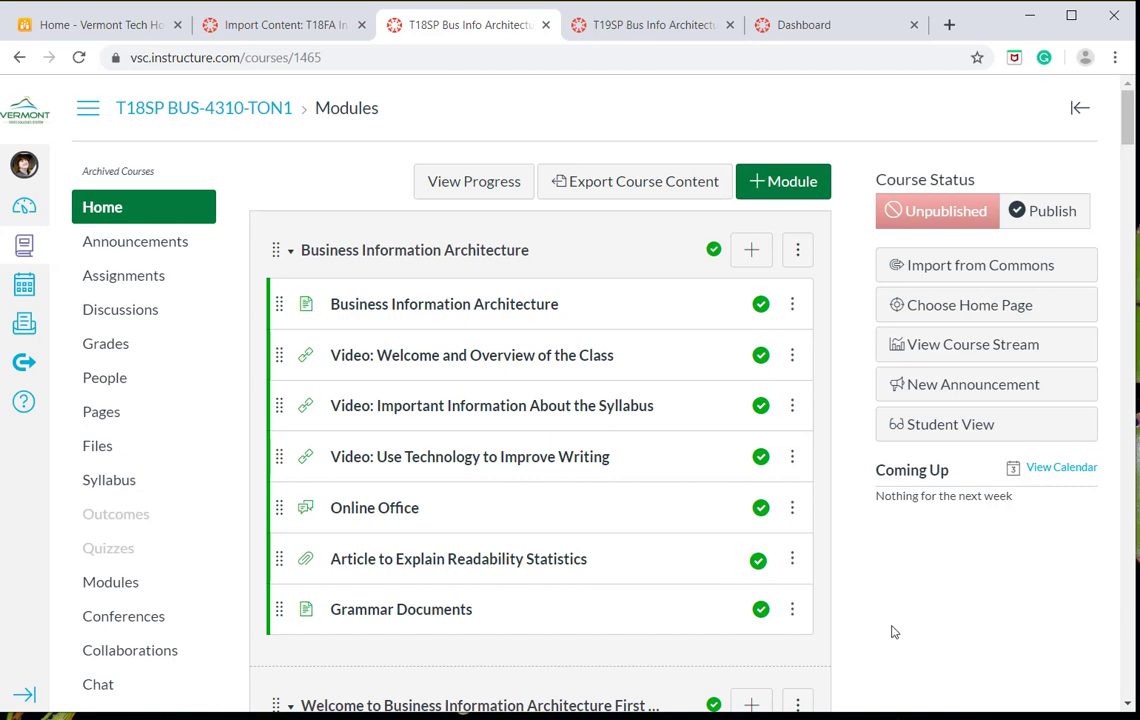
Switch to the T19SP Bus Info Architecture course and view the Student Resources for the Semester module's settings and the Week 1 -- January 20 - 26 module's options
click(628, 30)
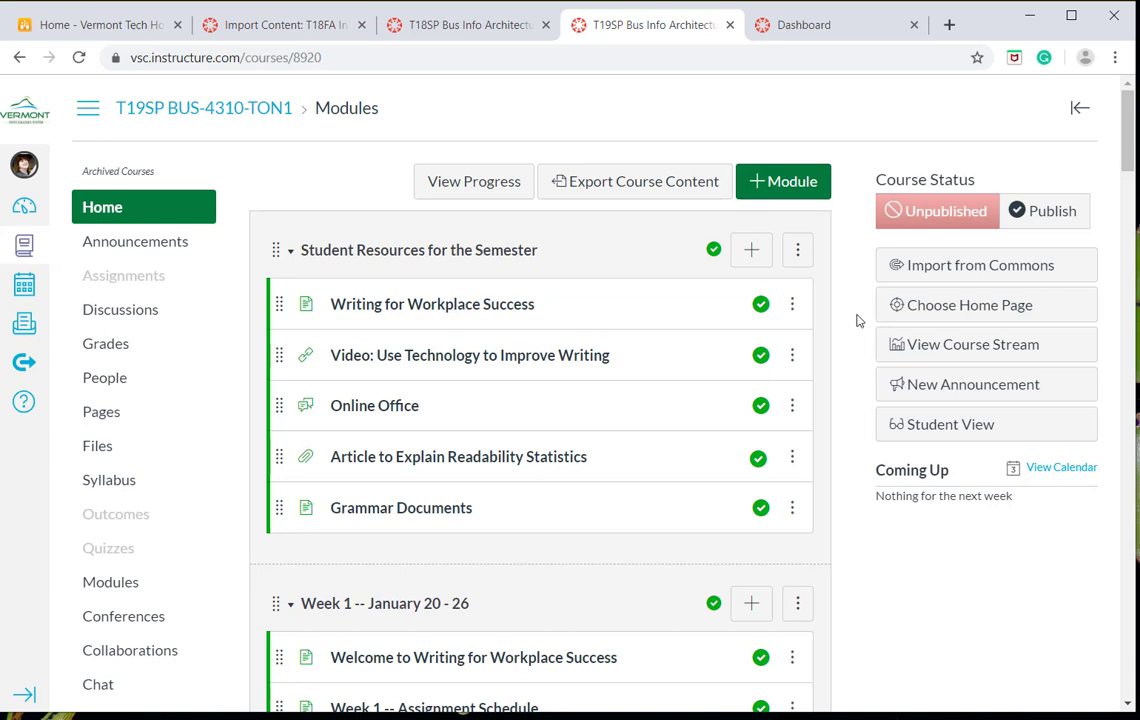
click(798, 252)
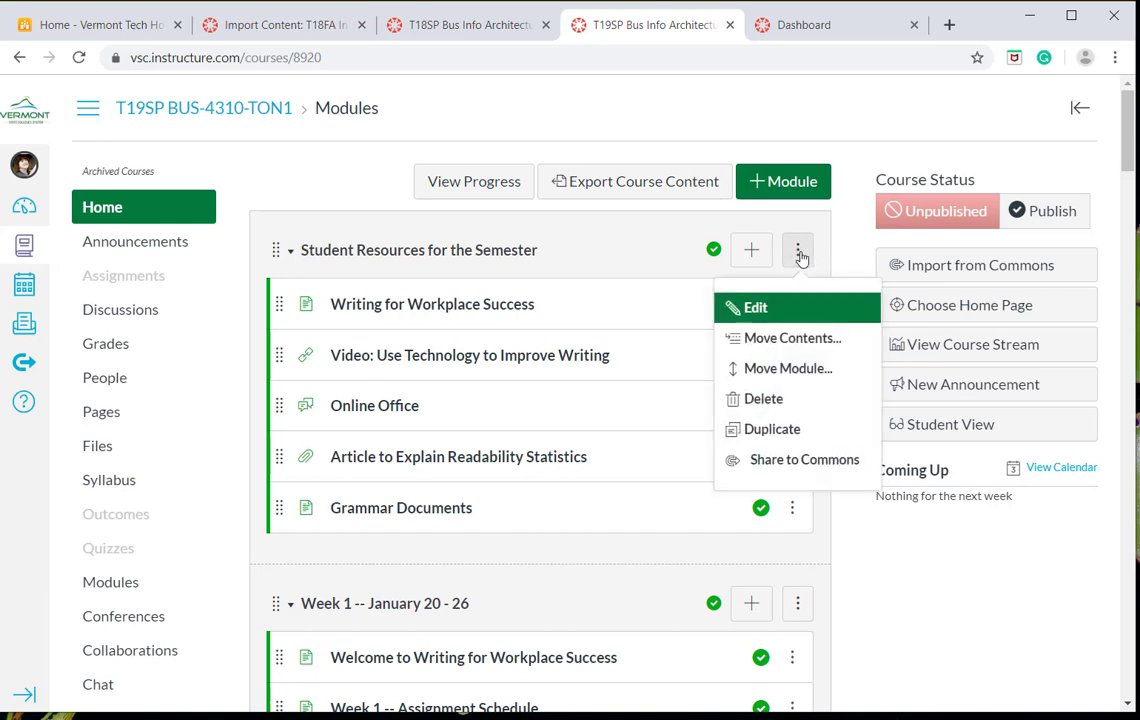
click(795, 311)
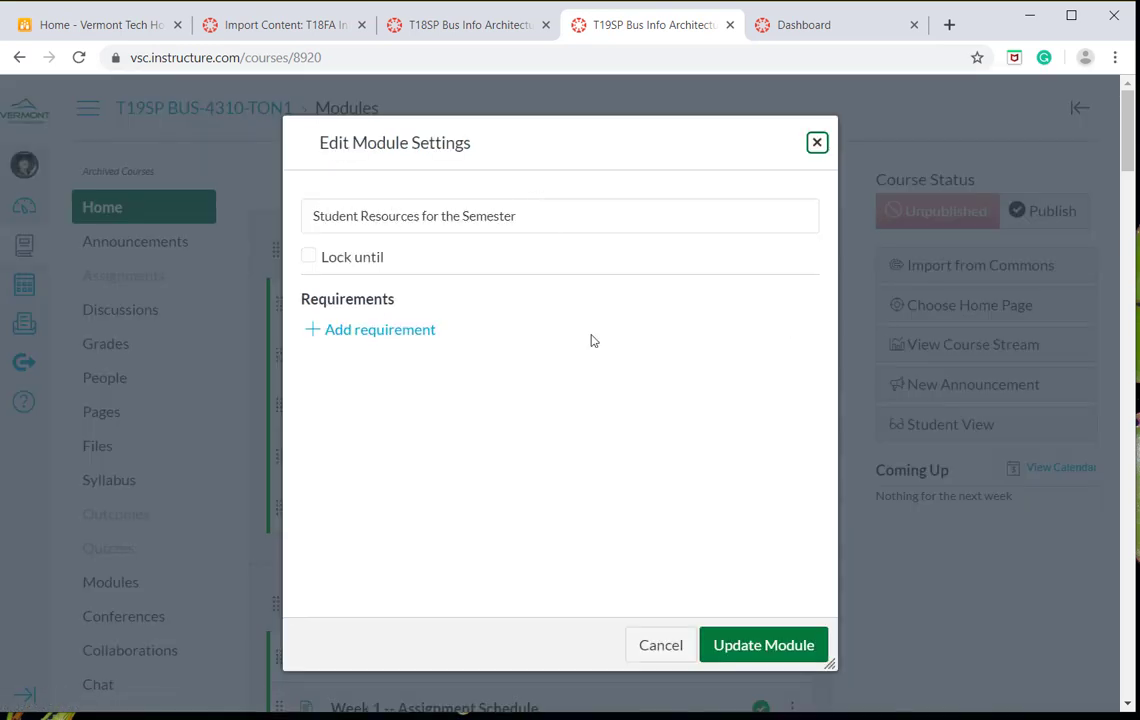
click(763, 645)
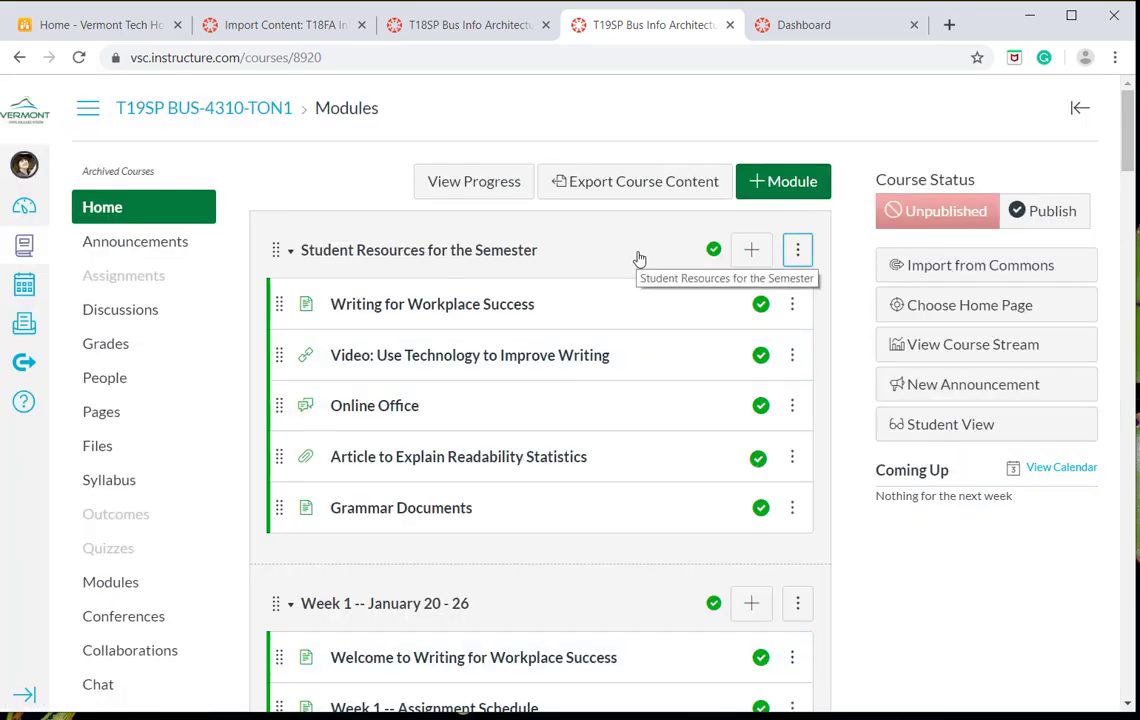
scroll(674, 394, down, 1)
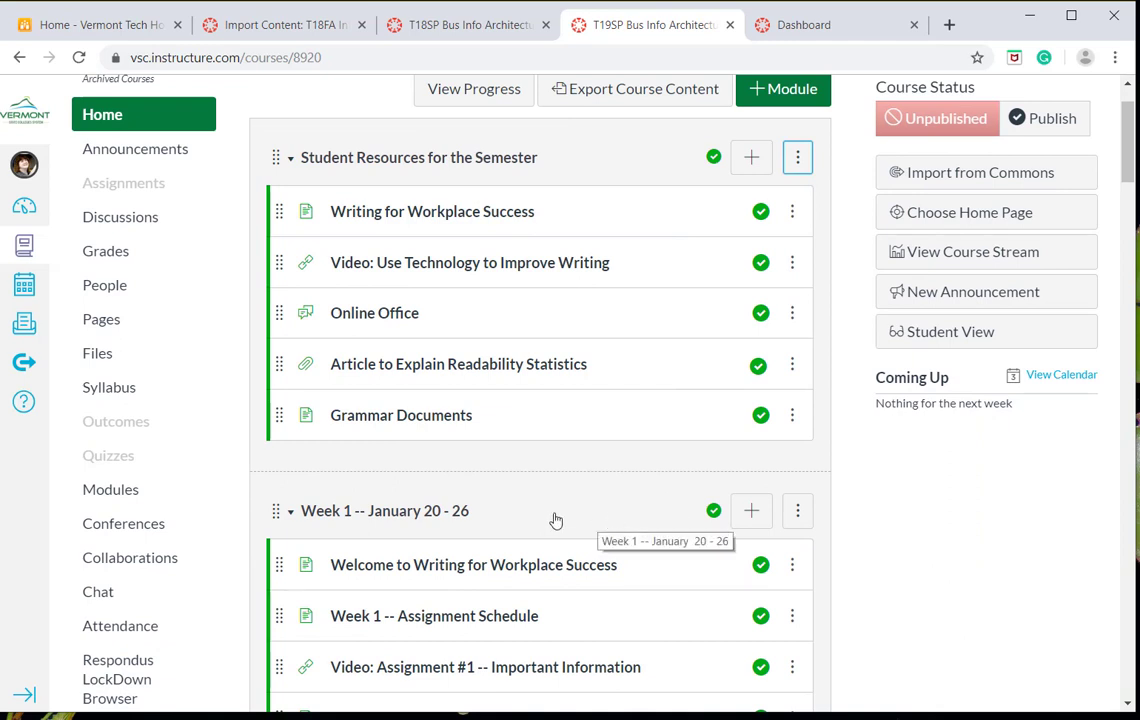
click(798, 513)
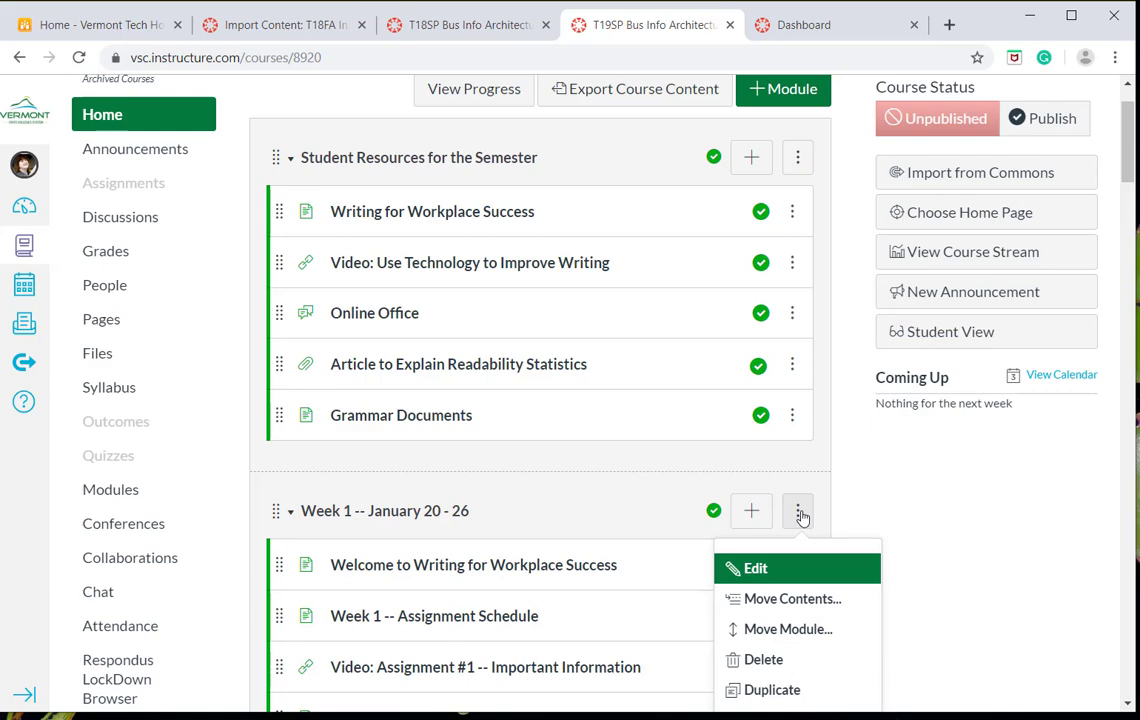
click(552, 445)
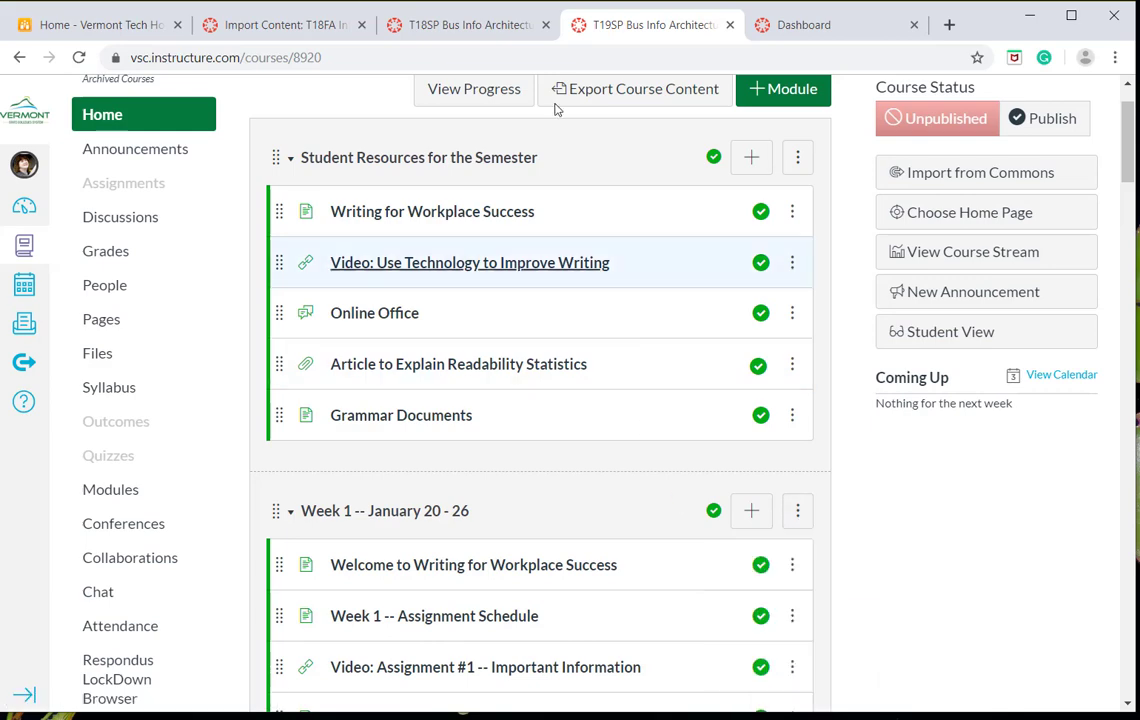
In the T18SP Bus Info Architecture course, rename the first module, Business Information Architecture, as "Student Resources for the Semester"
click(495, 22)
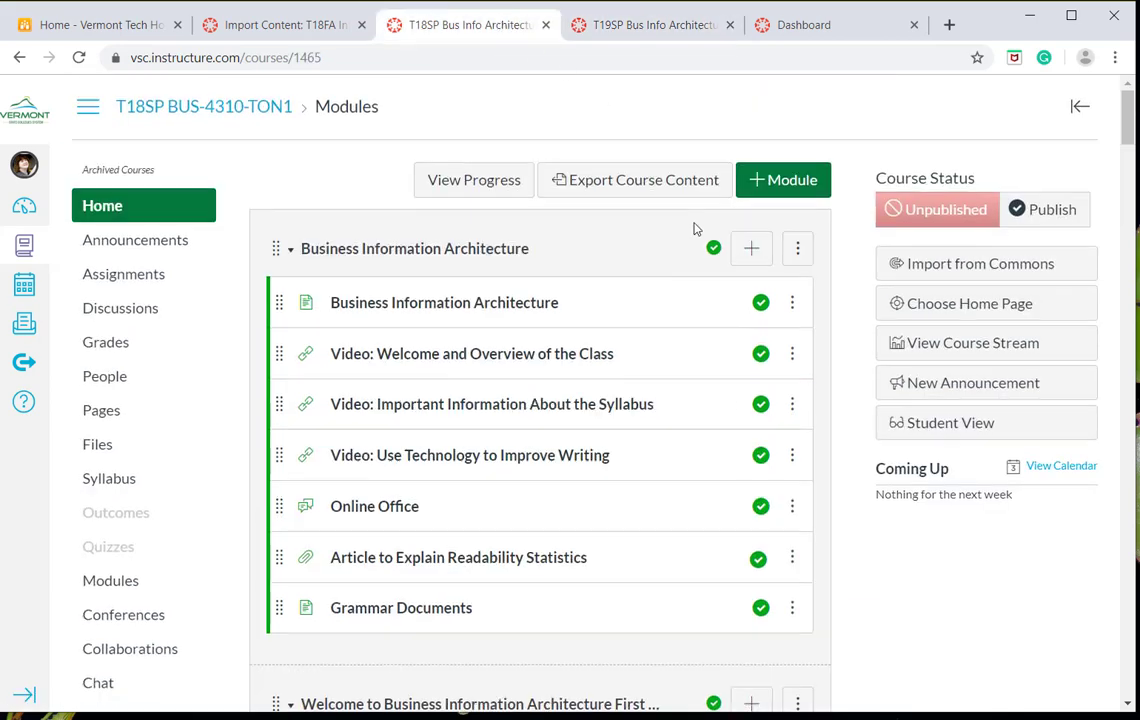
scroll(700, 220, down, 5)
scroll(682, 150, up, 4)
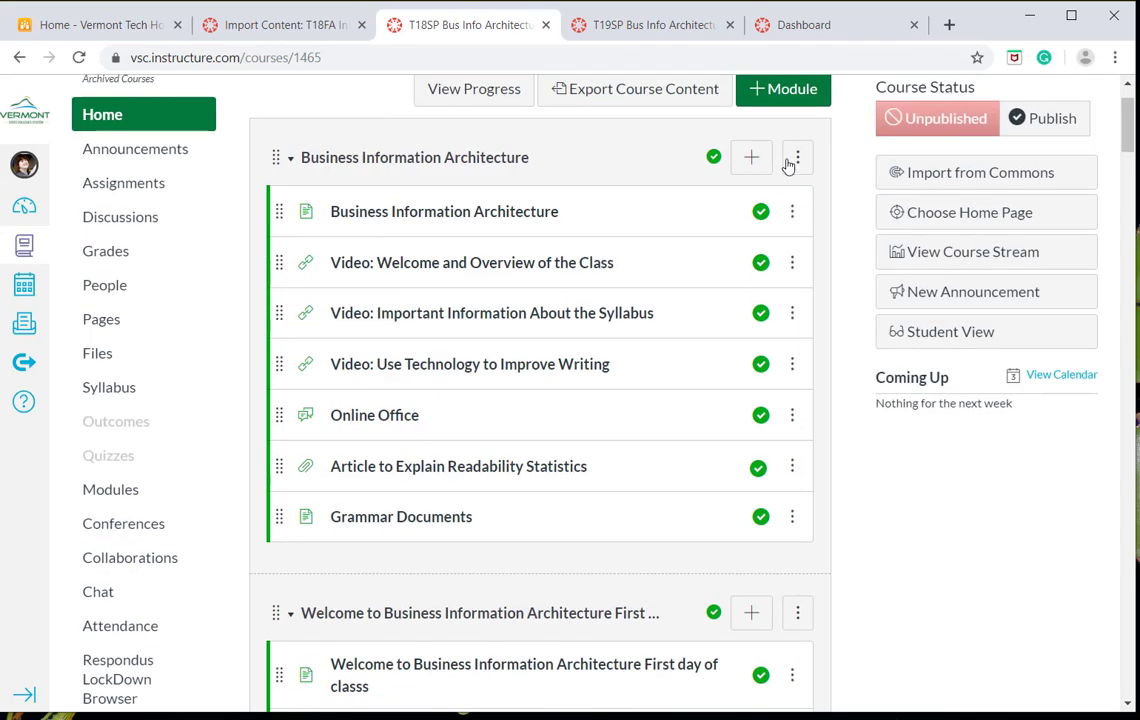
click(797, 158)
click(776, 214)
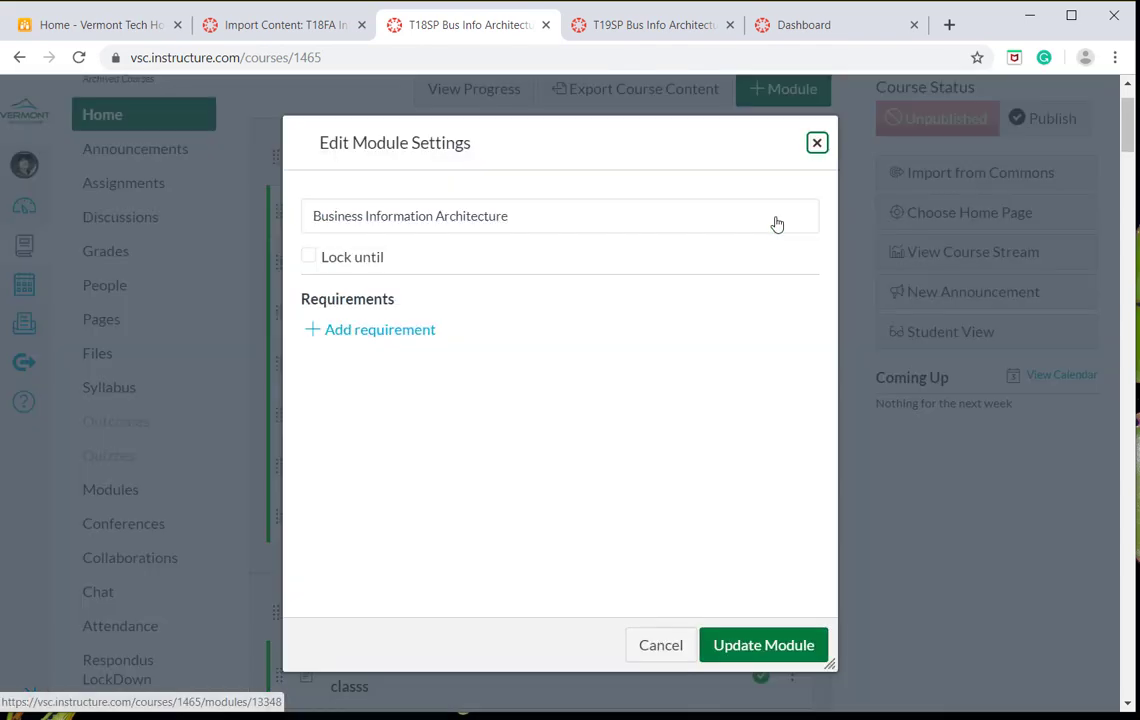
drag(501, 217, 333, 216)
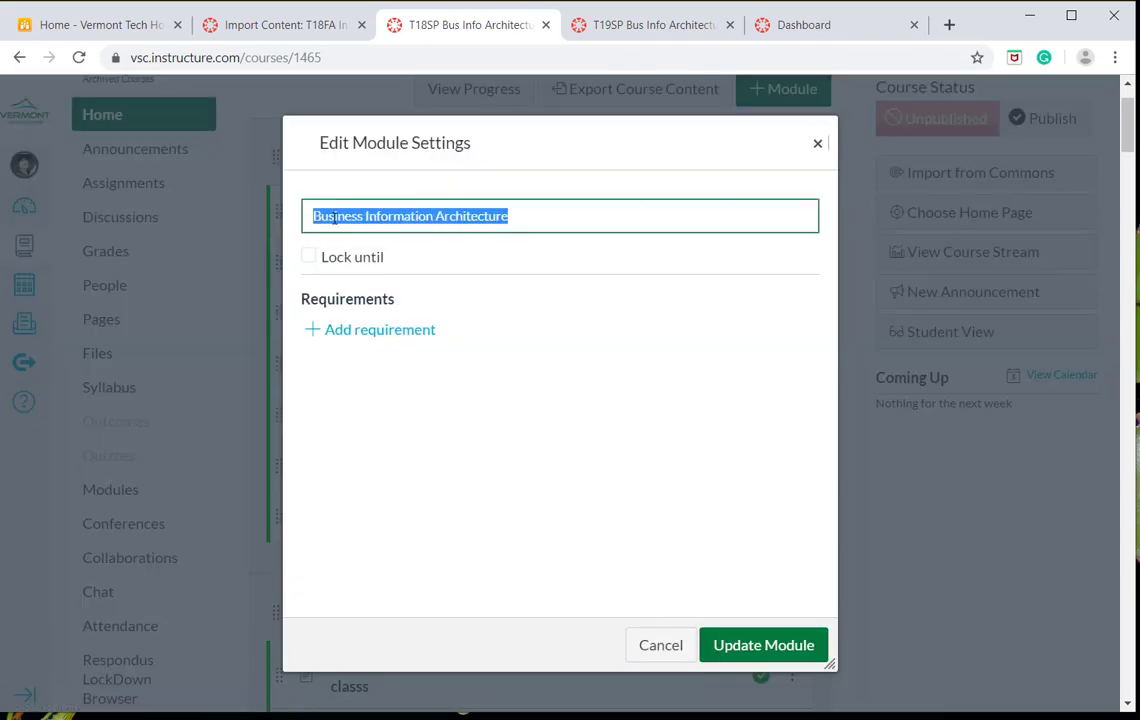
text(S)
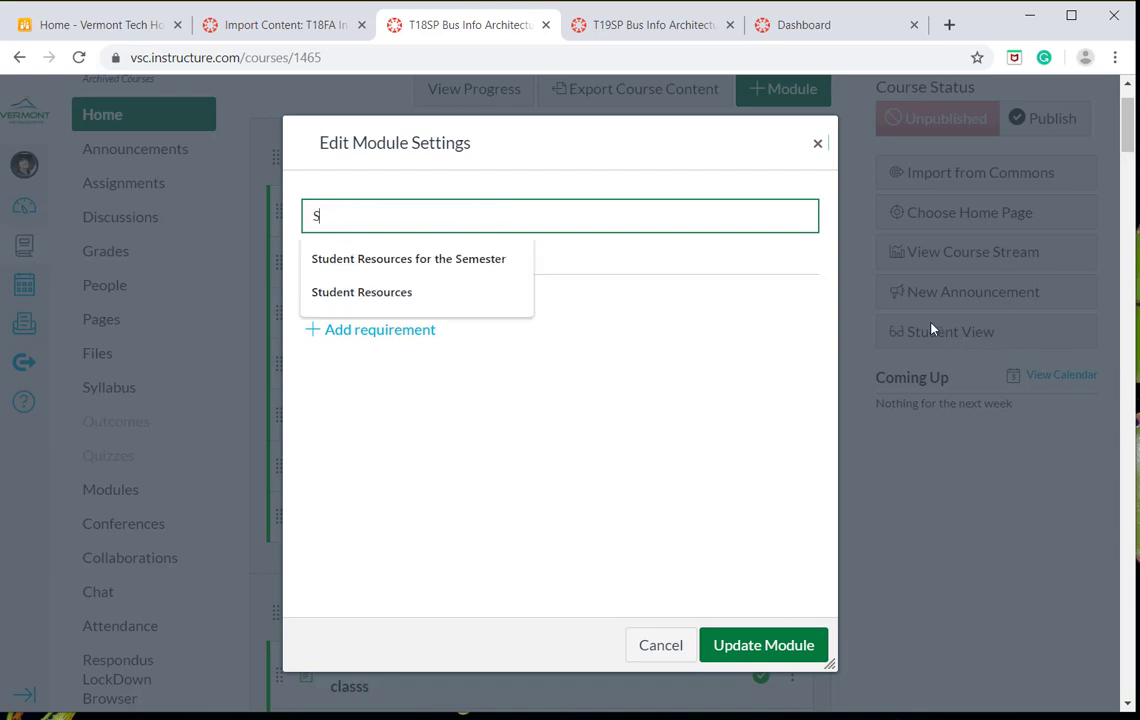
click(504, 268)
click(778, 650)
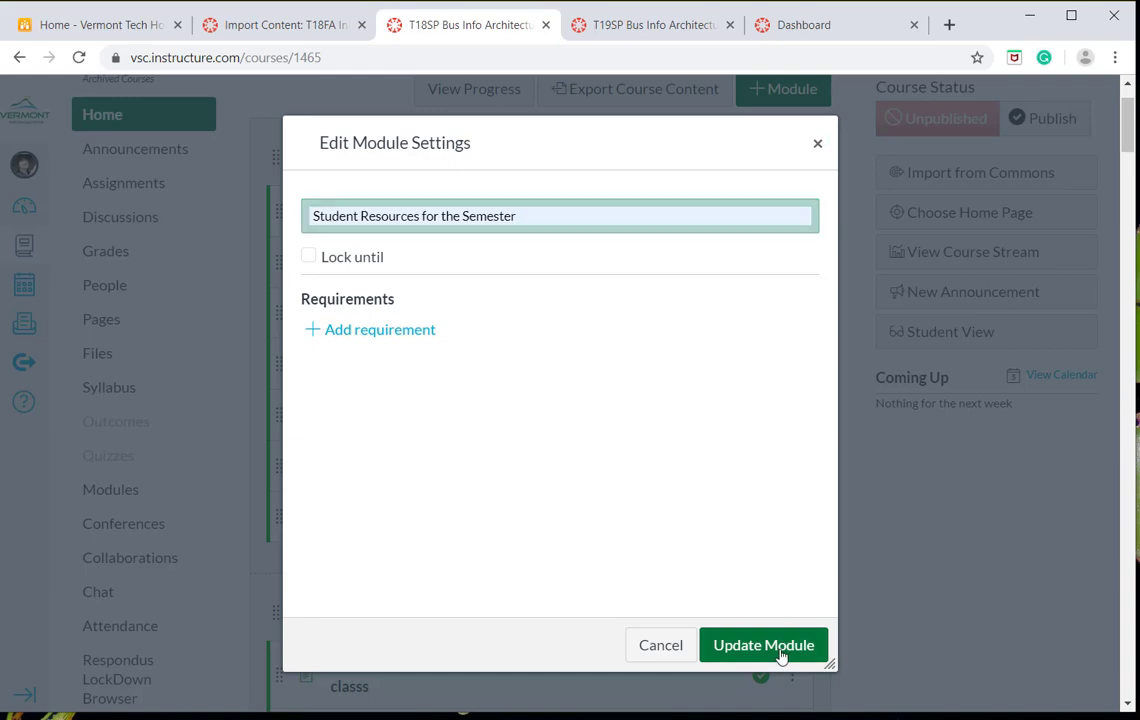
Switch to the T19SP Bus Info Architecture course, examine the Week 1 -- Assignment Schedule page, and return to the course modules
click(645, 27)
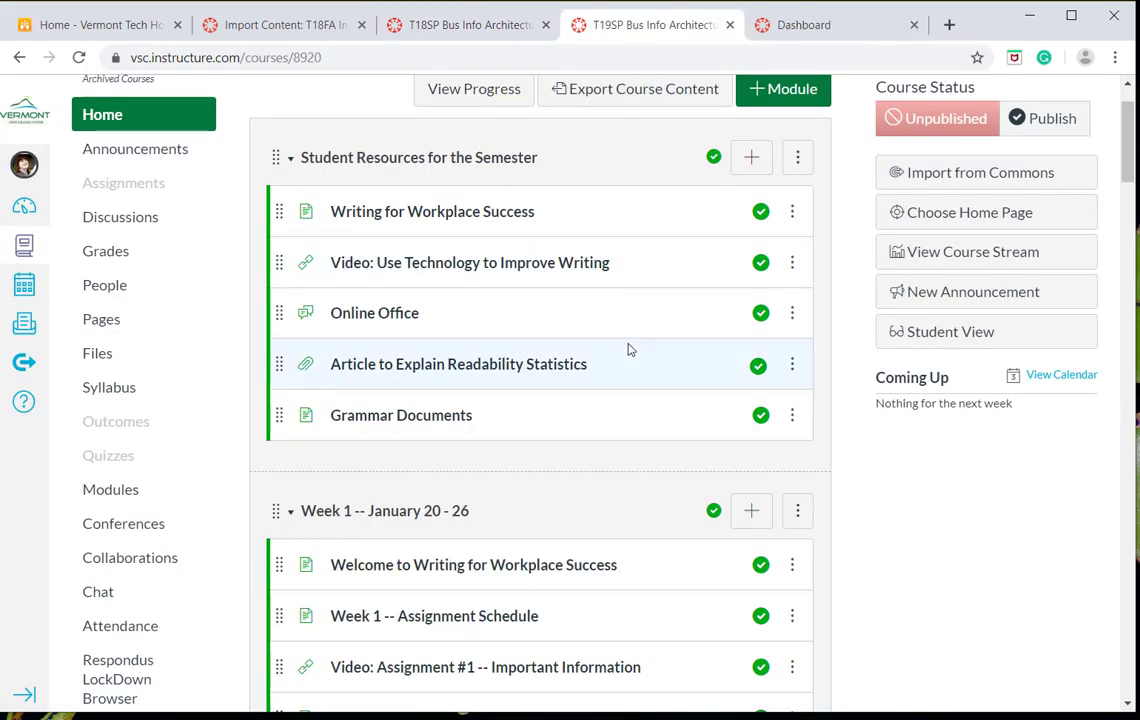
scroll(629, 349, down, 3)
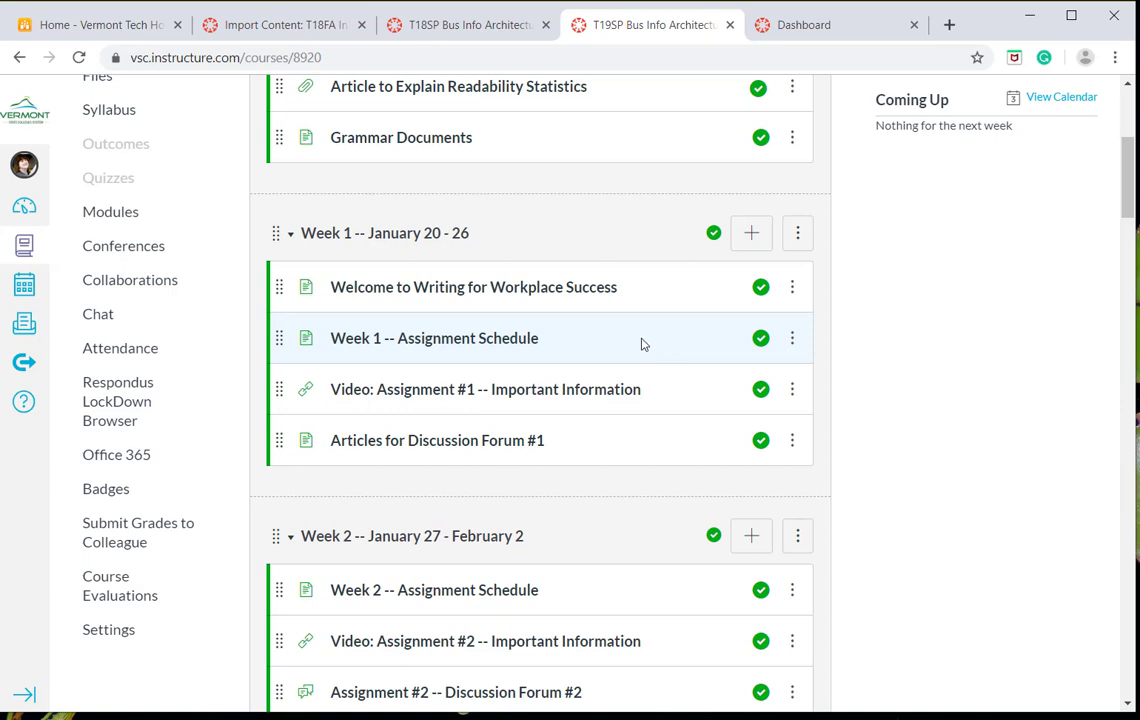
click(508, 343)
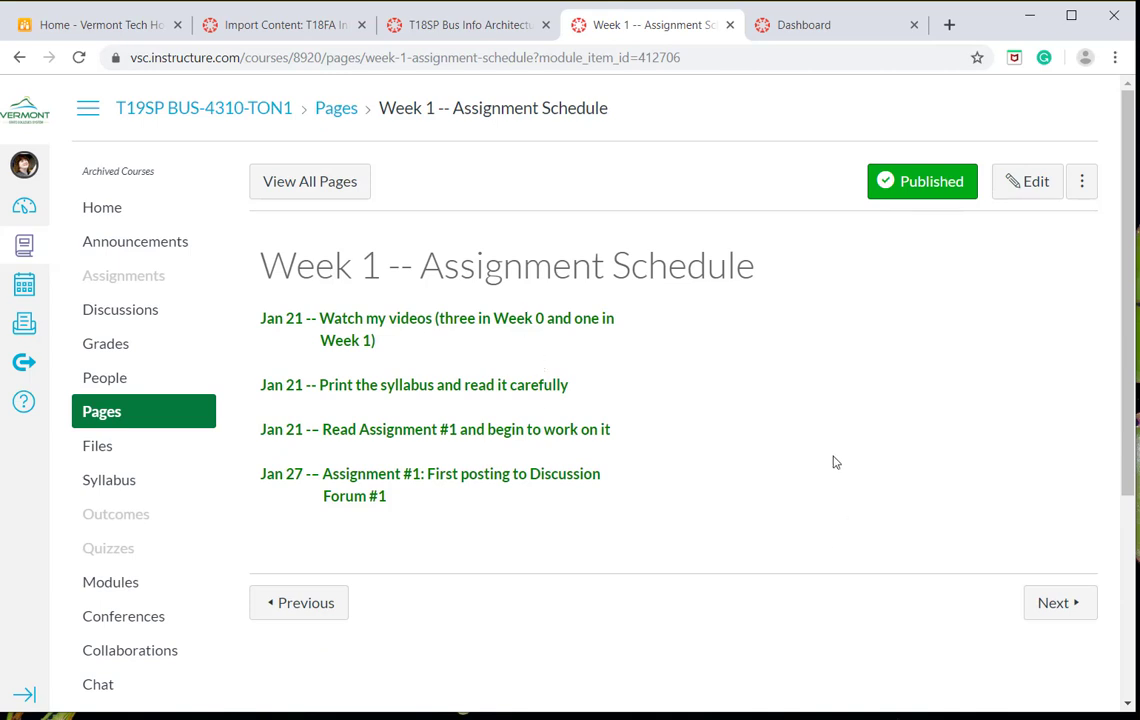
click(255, 112)
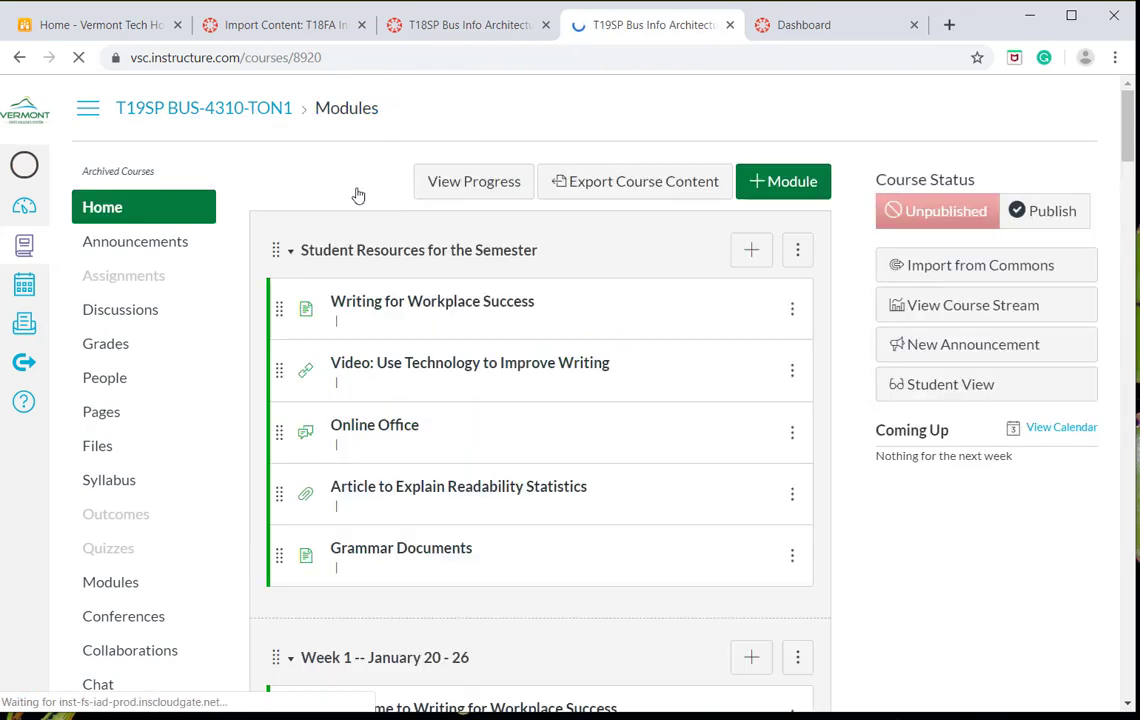
scroll(639, 410, down, 3)
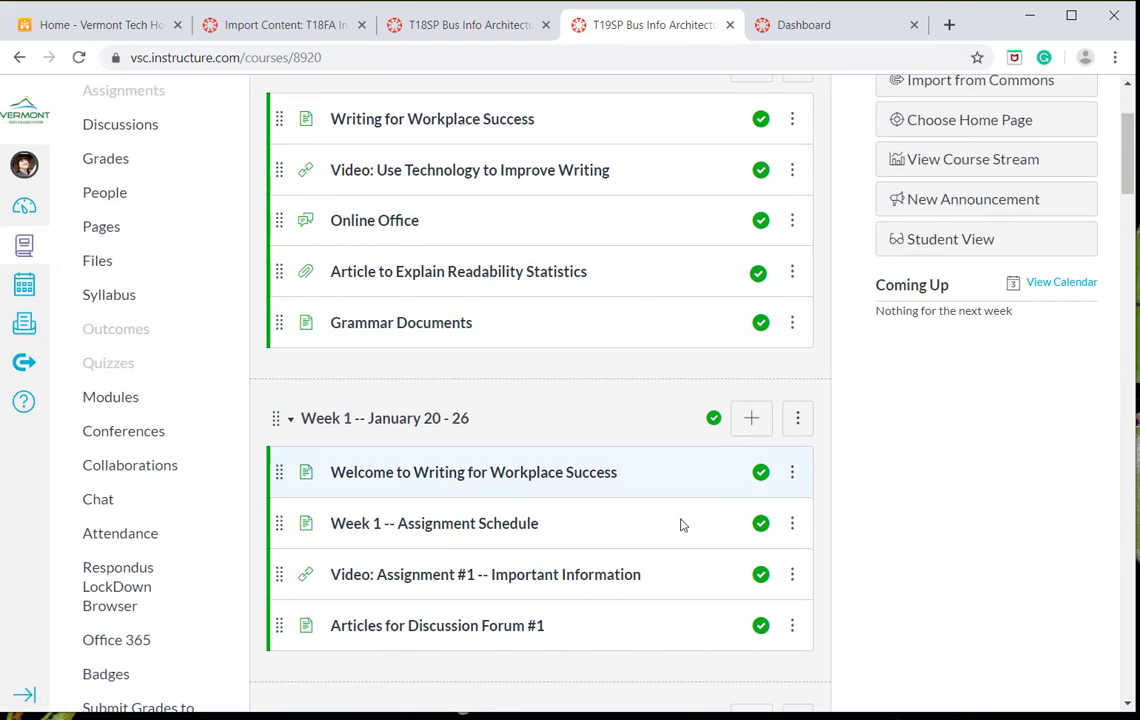
click(527, 531)
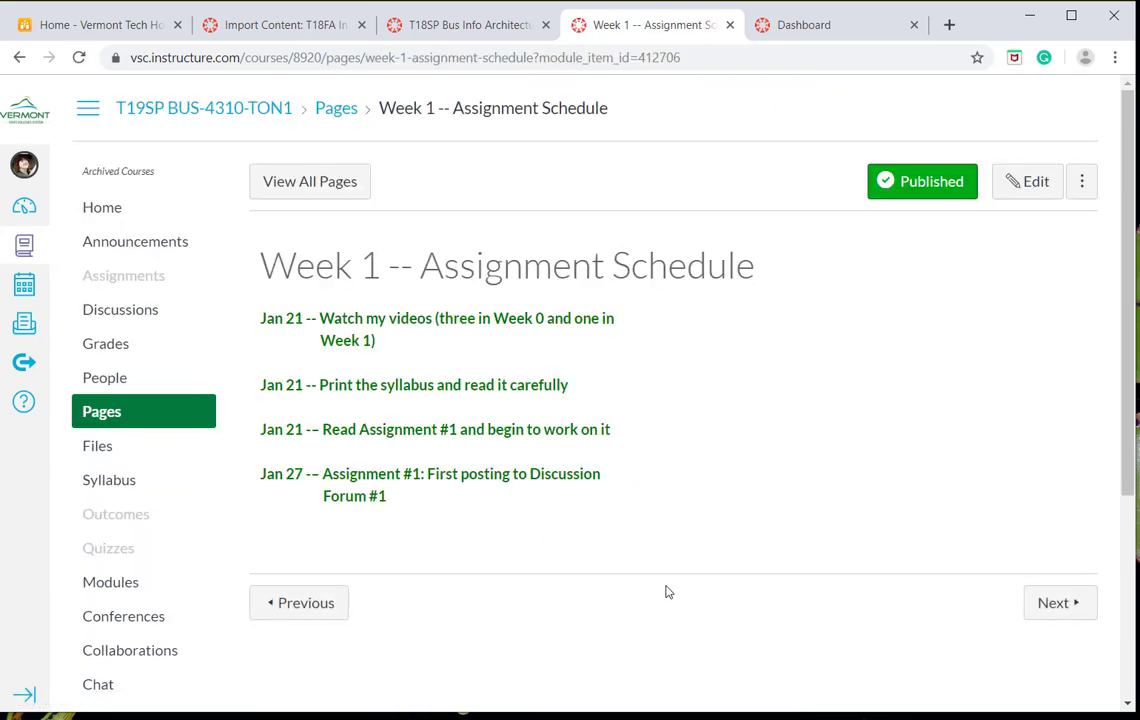
click(216, 110)
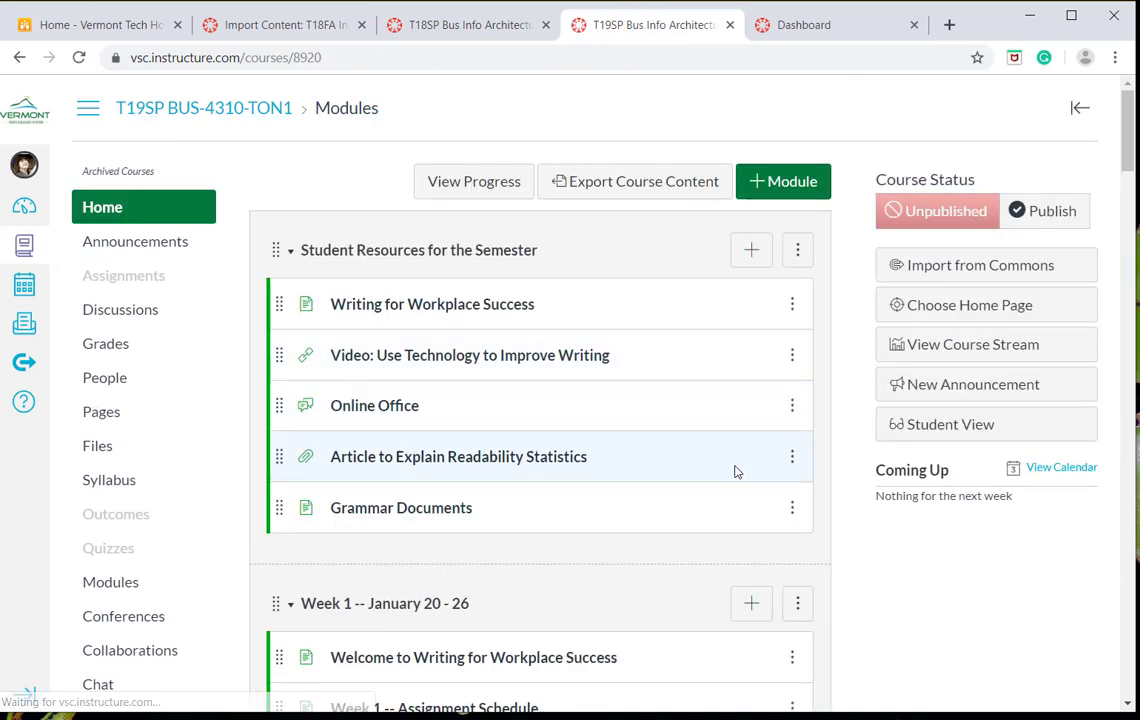